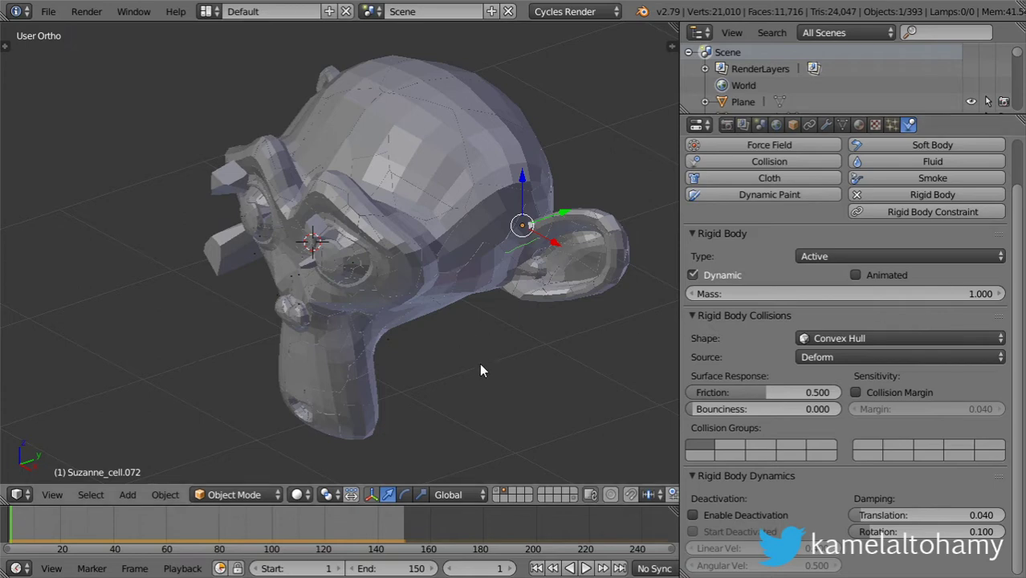
Reveal the floor slab's layer and orbit the view to frame the floor
scroll(469, 360, "down", 5)
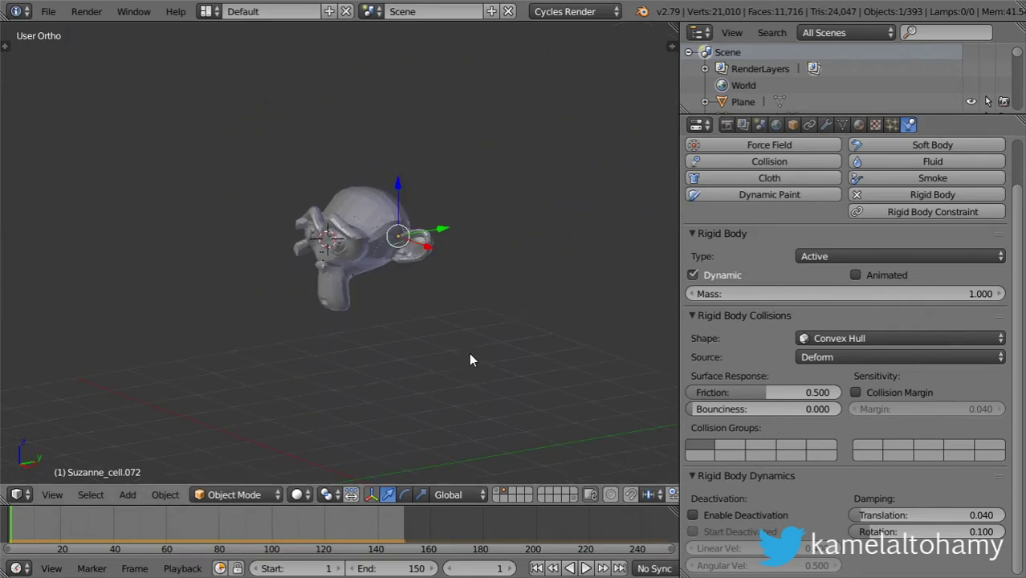
left_click(499, 495, "shift")
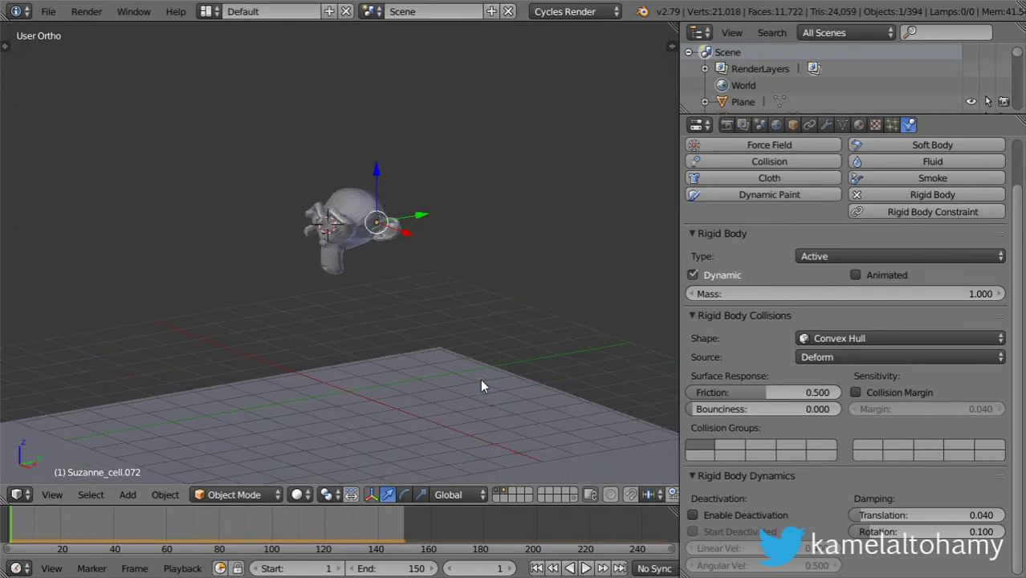
middle_click_drag(480, 379, 495, 333)
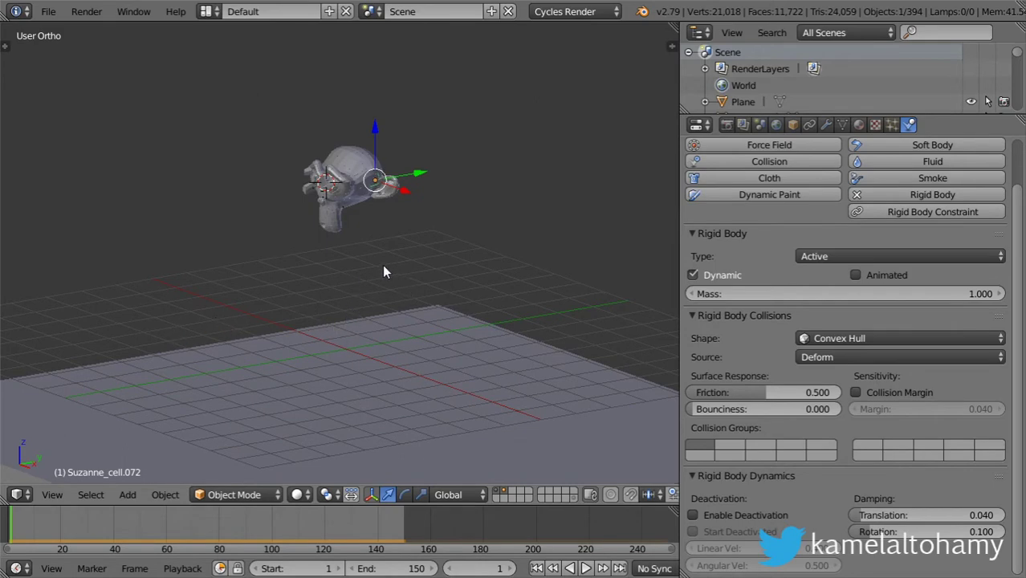
middle_click_drag(382, 264, 435, 275)
Play the rigid-body simulation with Alt+A and watch Suzanne shatter onto the floor
key("alt+a")
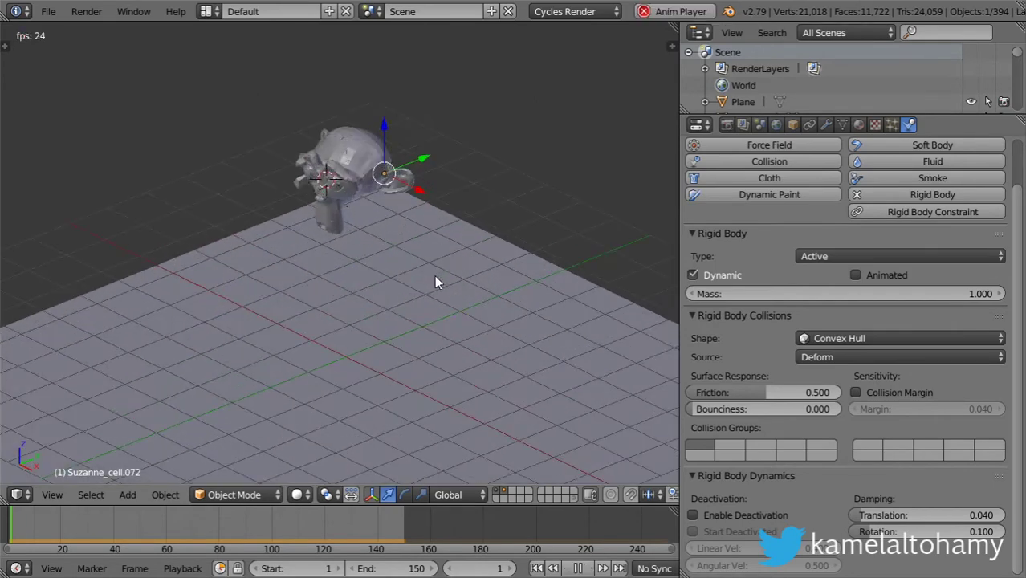
middle_click_drag(433, 315, 424, 348)
scroll(424, 350, "up", 3)
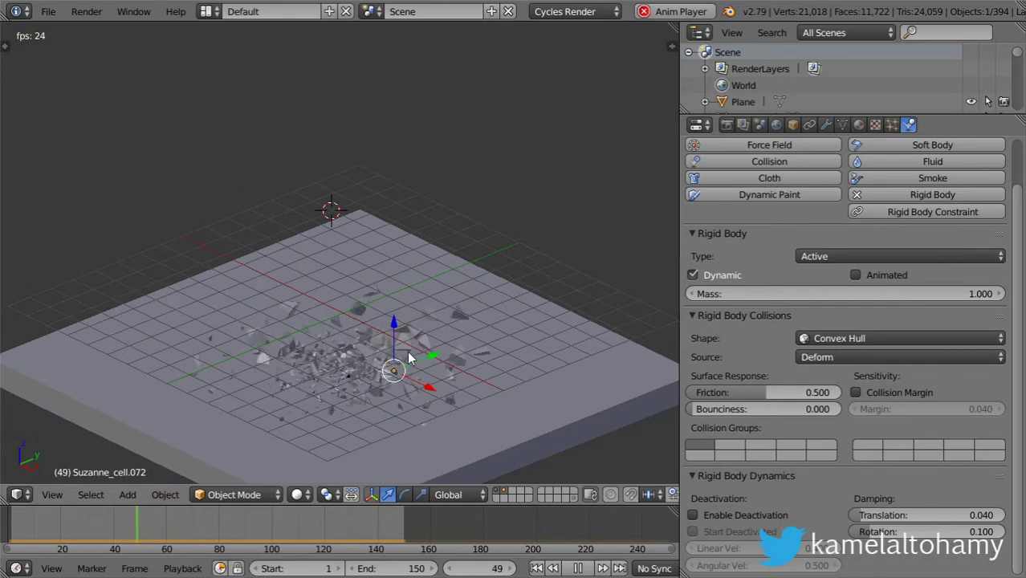
scroll(406, 366, "up", 3)
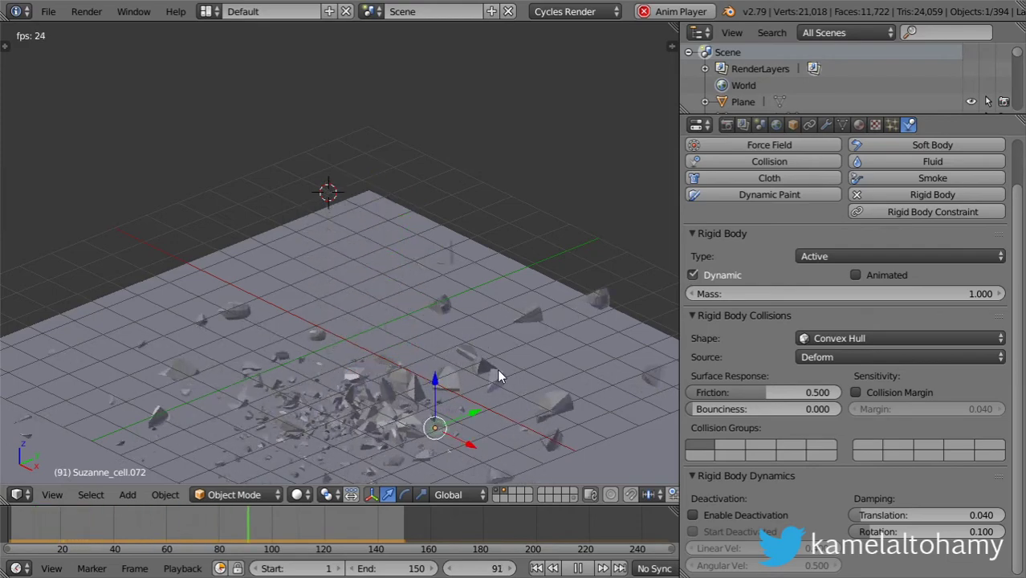
scroll(497, 368, "down", 5)
scroll(347, 433, "up", 6)
middle_click_drag(347, 433, 463, 420)
middle_click_drag(419, 359, 444, 275, "shift")
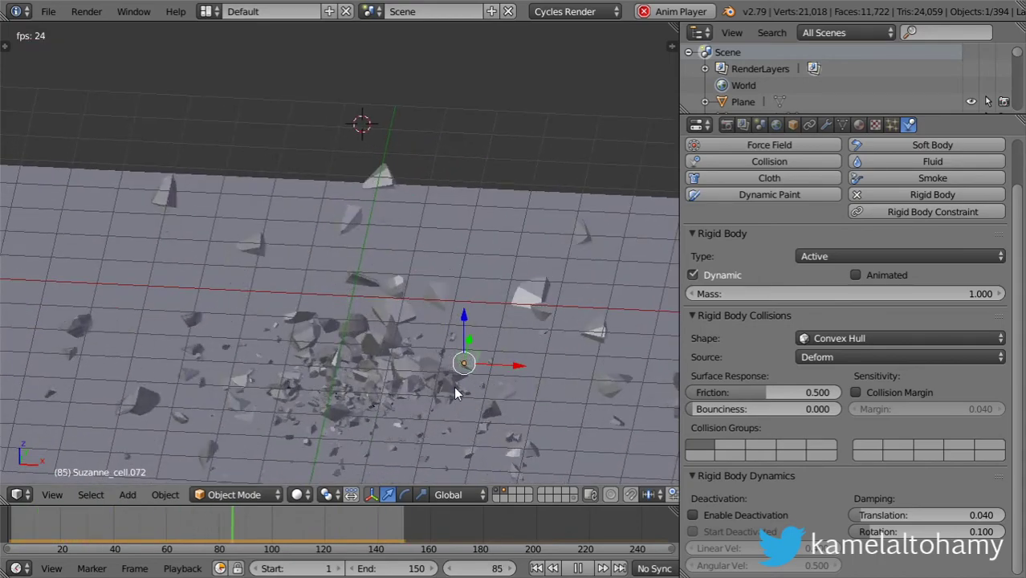
Stop playback and rewind to frame 1 with Suzanne reassembled
key("Escape")
key("KP_5")
scroll(531, 353, "down", 3)
middle_click_drag(509, 362, 399, 349)
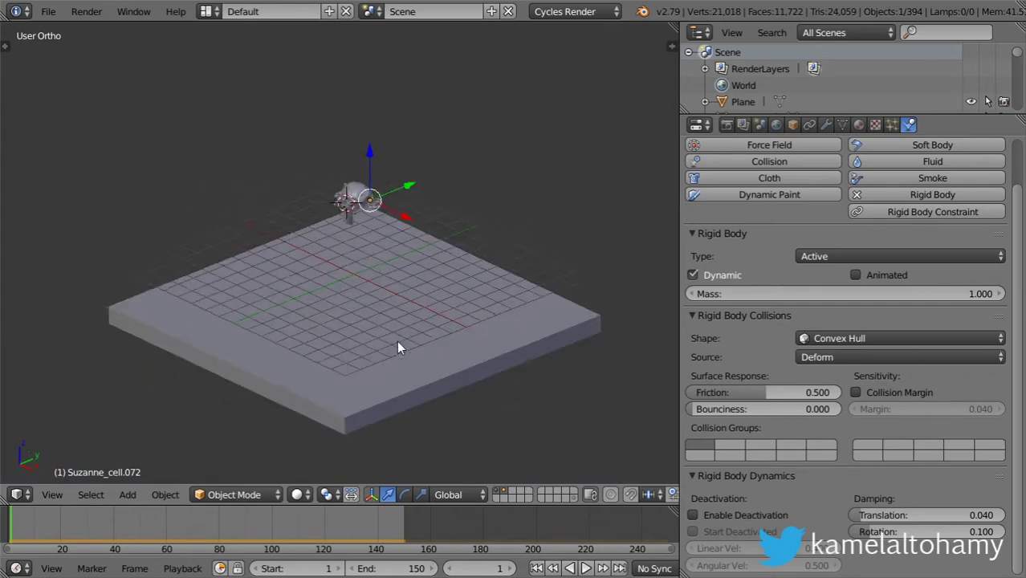
Start a fresh scene by reloading the start-up file
scroll(398, 350, "up", 3)
scroll(399, 350, "down", 1)
left_click(45, 11)
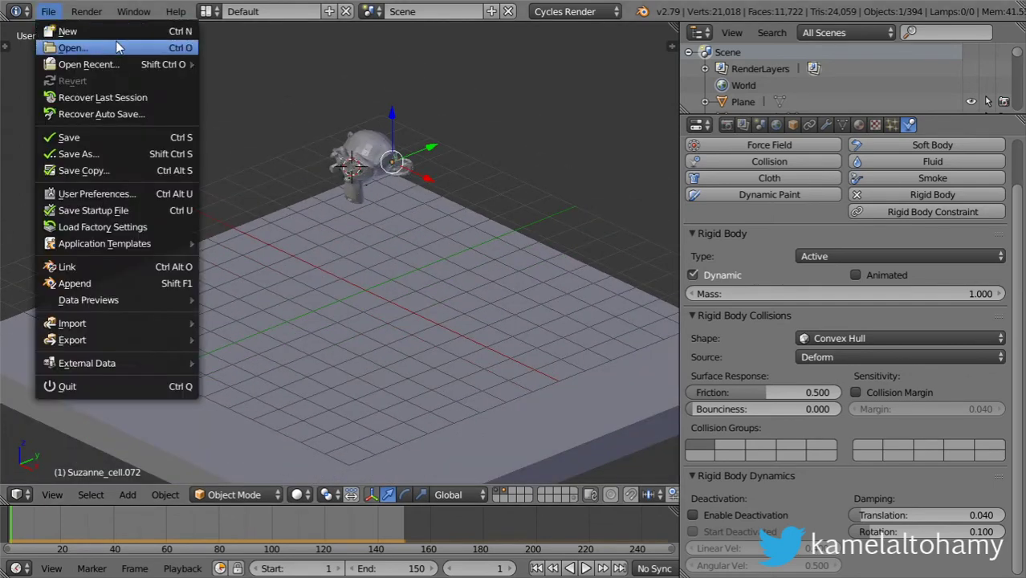
left_click(157, 30)
left_click(130, 43)
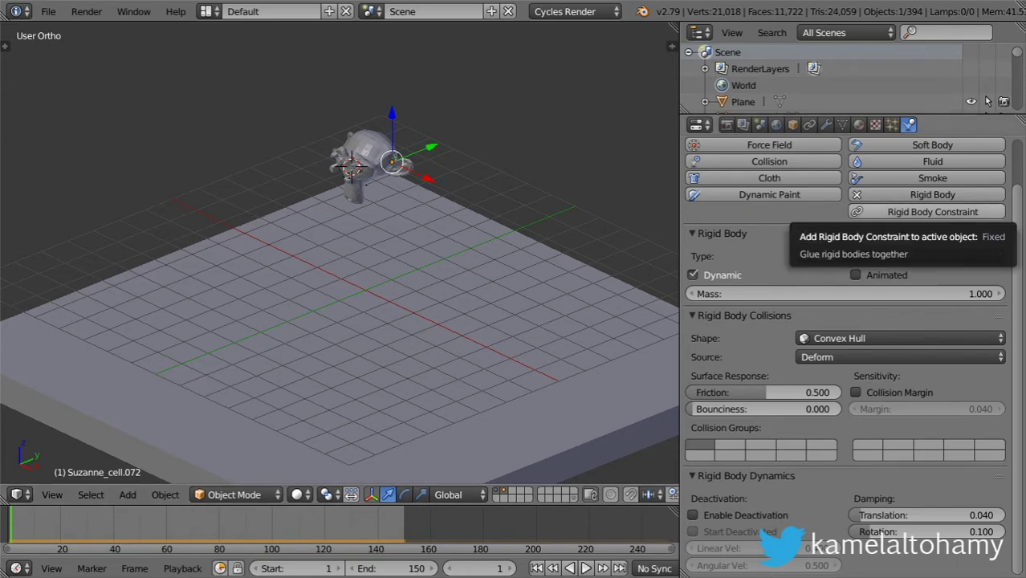
left_click(49, 11)
left_click(91, 37)
left_click(91, 42)
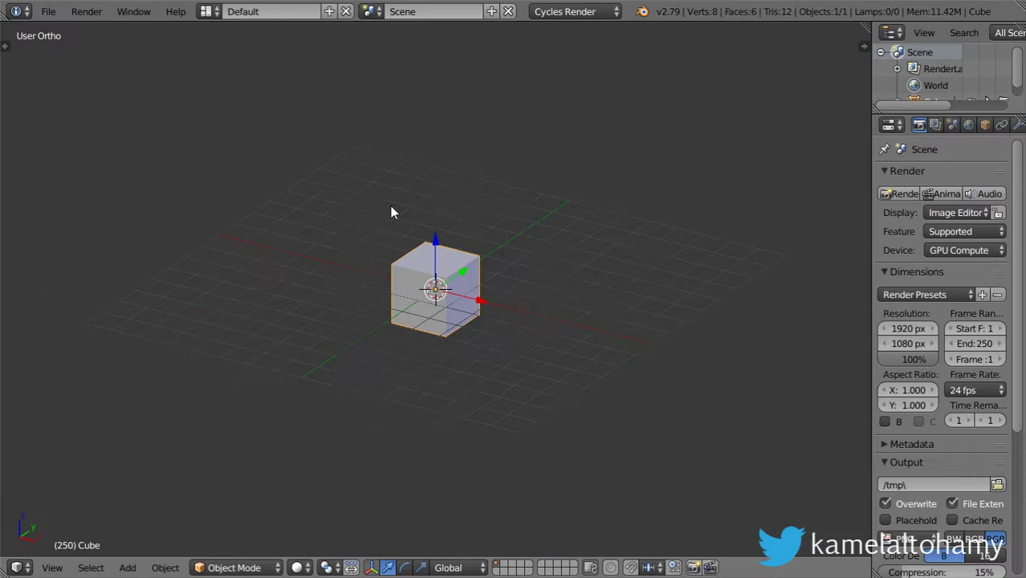
Delete the default cube and add a plane scaled about five times larger
key("Delete")
key("KP_1")
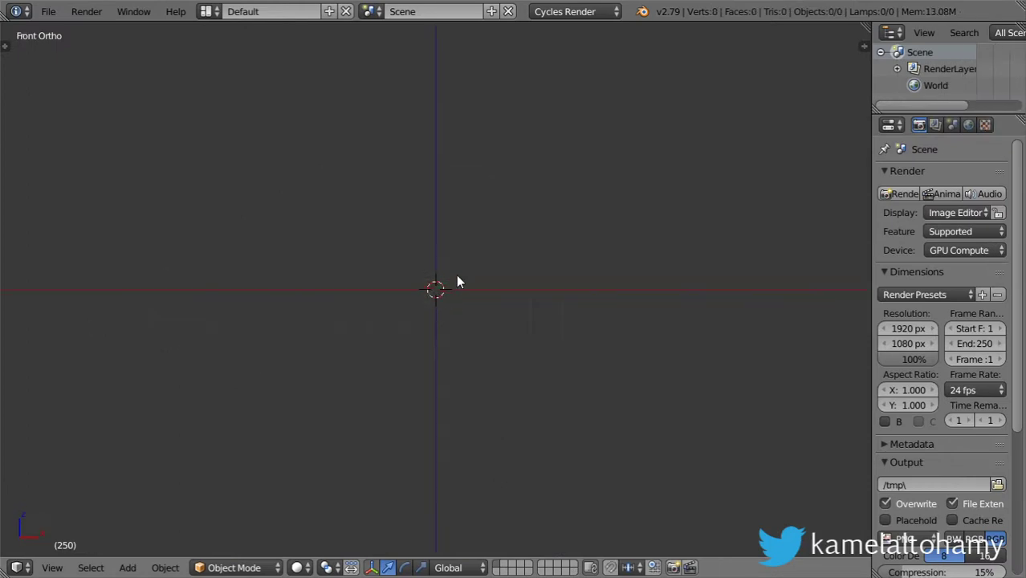
middle_click_drag(458, 279, 444, 296)
key("shift+a")
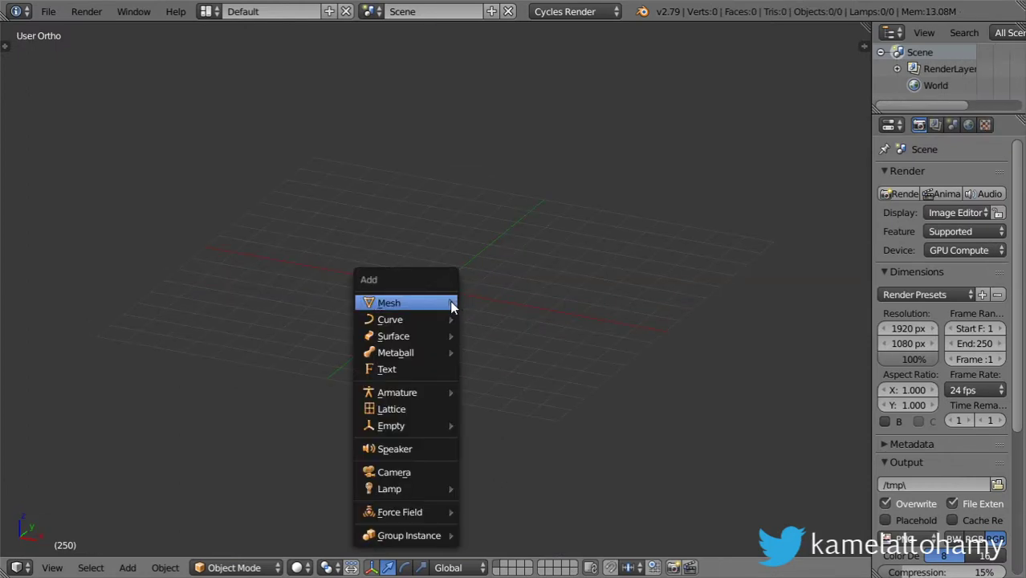
left_click(481, 301)
key("s")
left_click(43, 361)
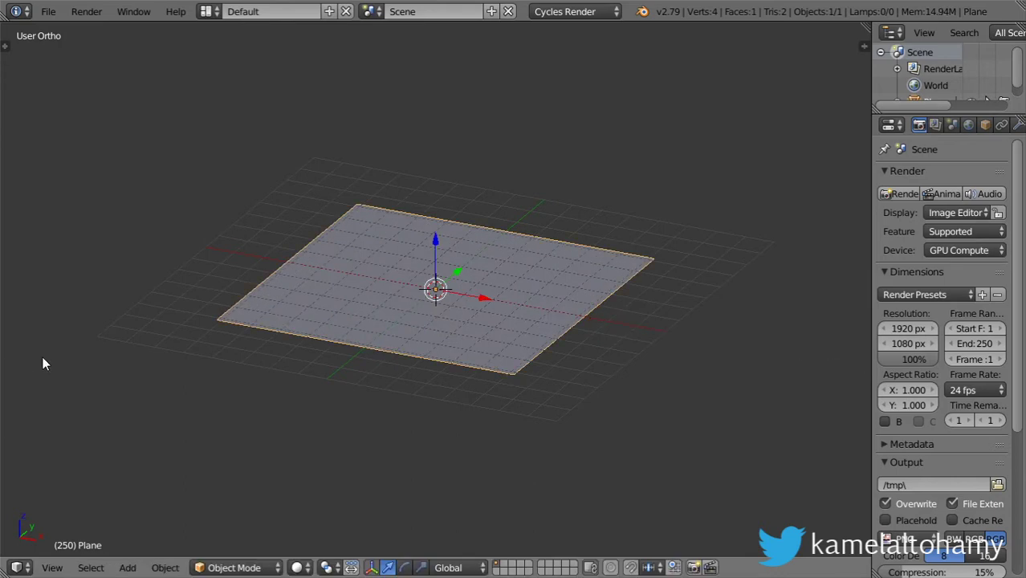
Extrude the plane downward in Edit Mode into a slab and return to Object Mode
key("KP_1")
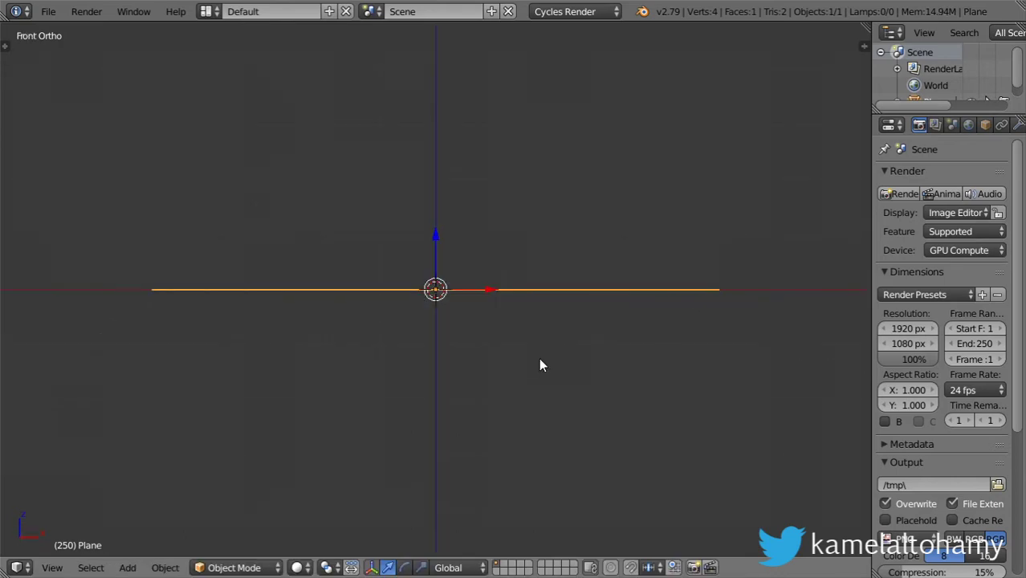
key("Tab")
key("r")
key("Escape")
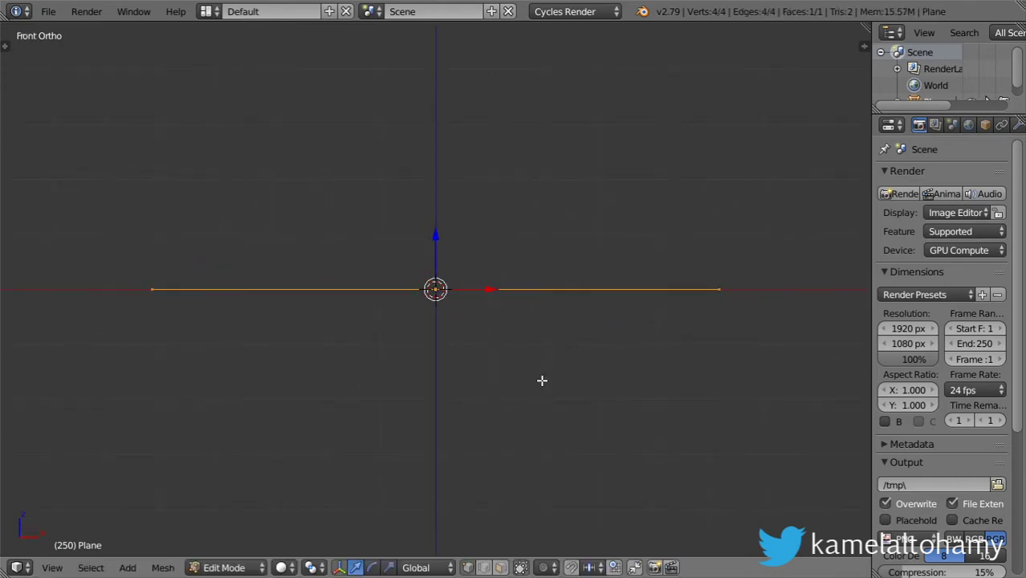
key("e")
left_click(542, 392)
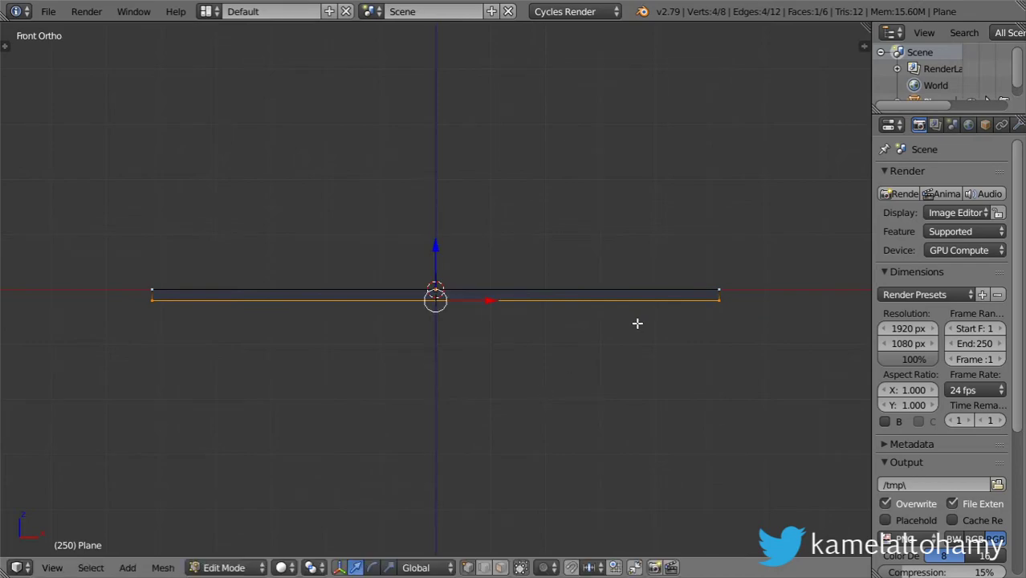
key("g")
right_click(643, 334)
middle_click_drag(643, 334, 573, 380)
key("a")
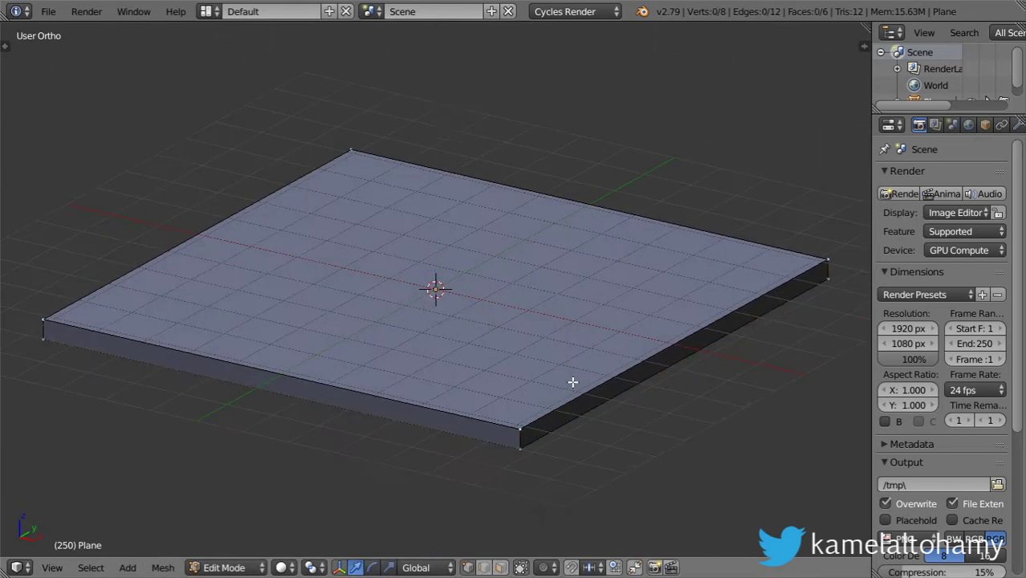
key("a")
key("Tab")
scroll(567, 367, "down", 3)
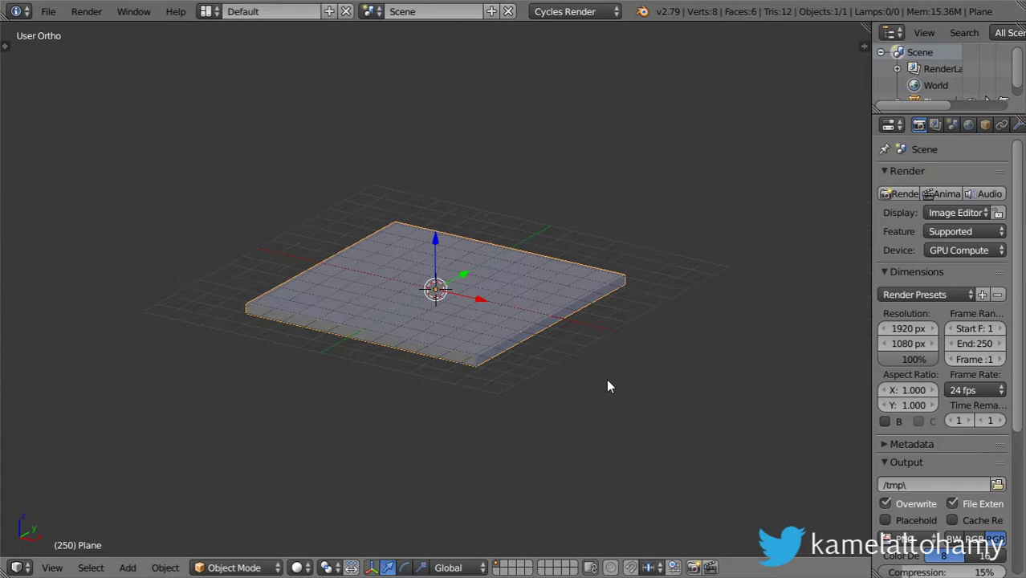
Add a Suzanne monkey head above the slab
key("KP_1")
scroll(474, 177, "up", 2)
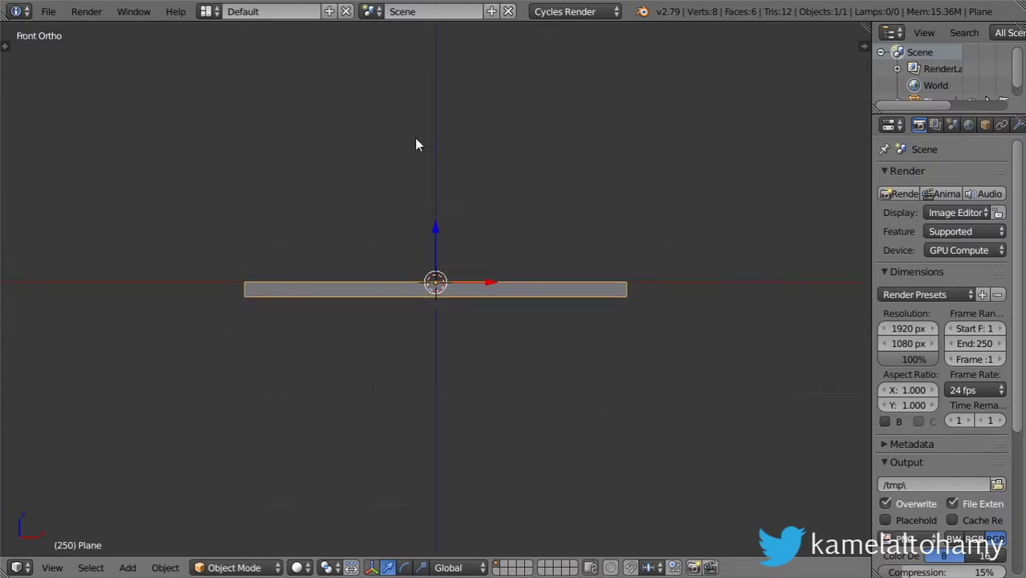
key("shift+a")
key("Escape")
key("shift+a")
mouse_move(436, 97)
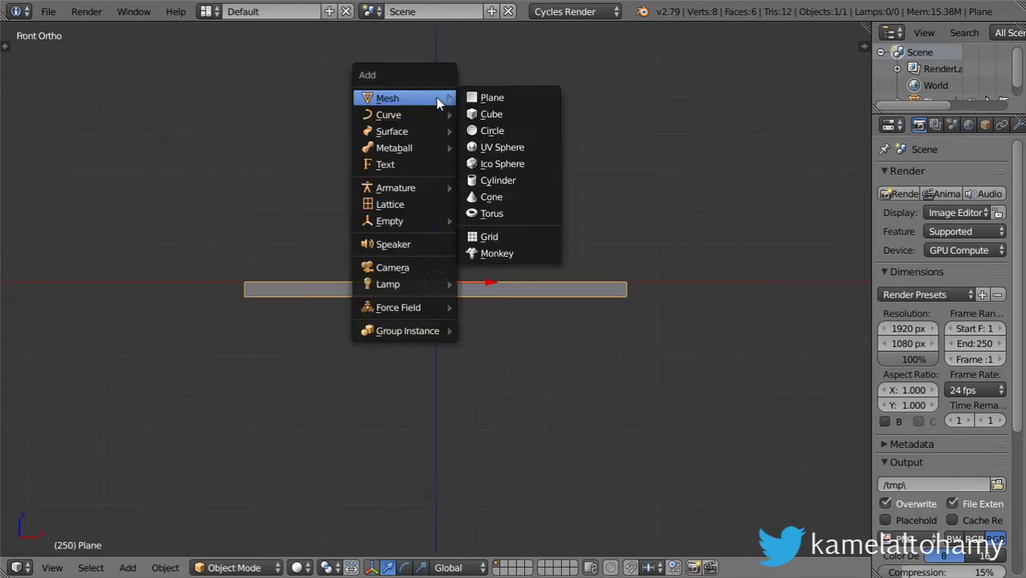
left_click(492, 252)
middle_click_drag(505, 226, 375, 191)
middle_click_drag(412, 229, 426, 240)
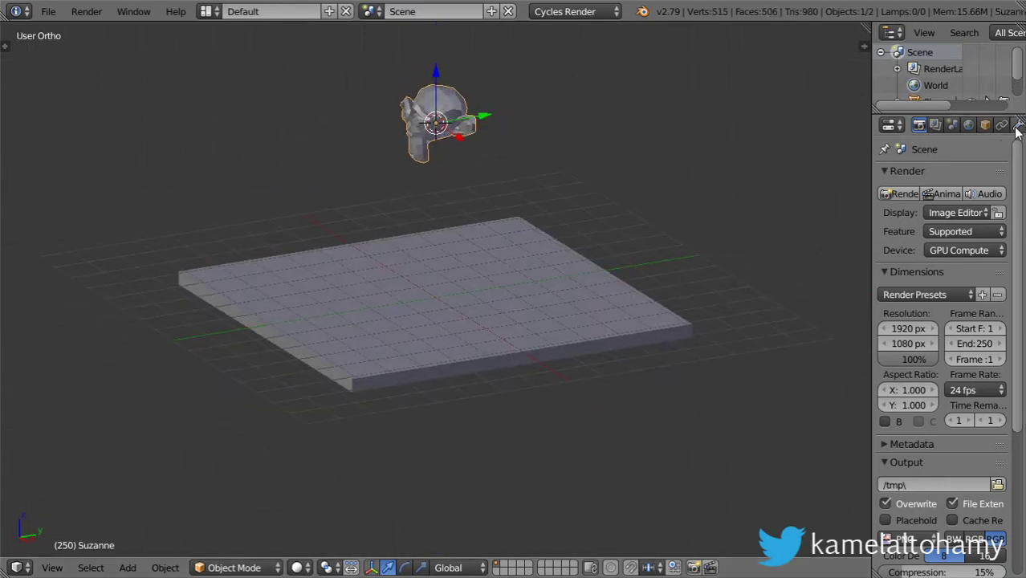
Apply a level-1 Subdivision Surface modifier to Suzanne
left_click(1019, 125)
left_click(929, 175)
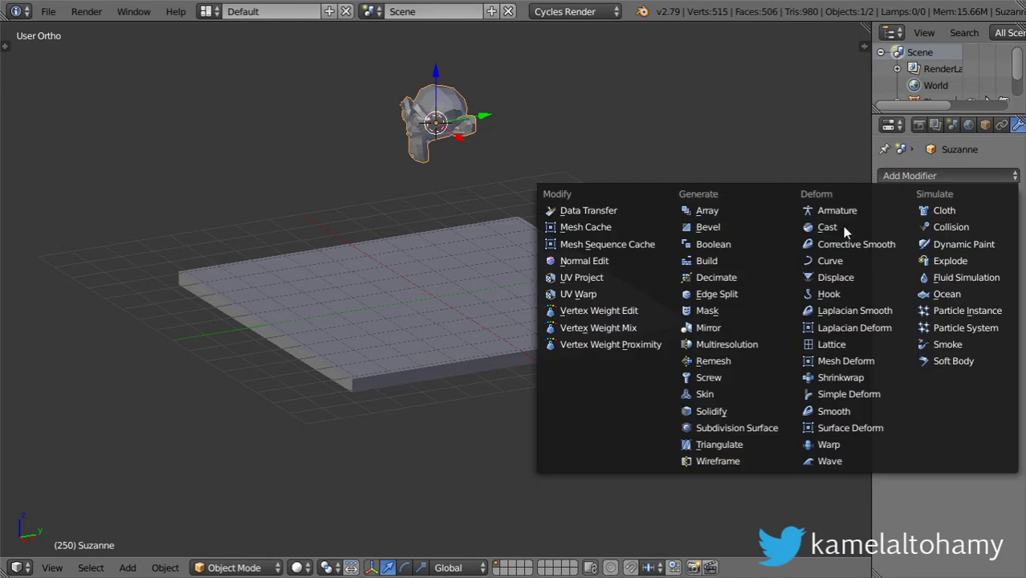
left_click(770, 415)
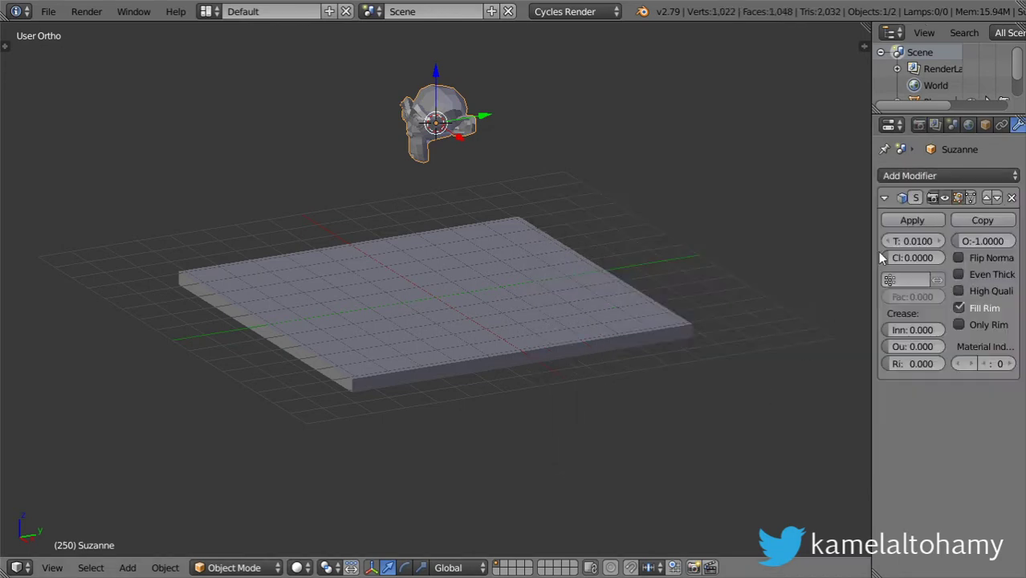
left_click(1012, 199)
left_click(973, 175)
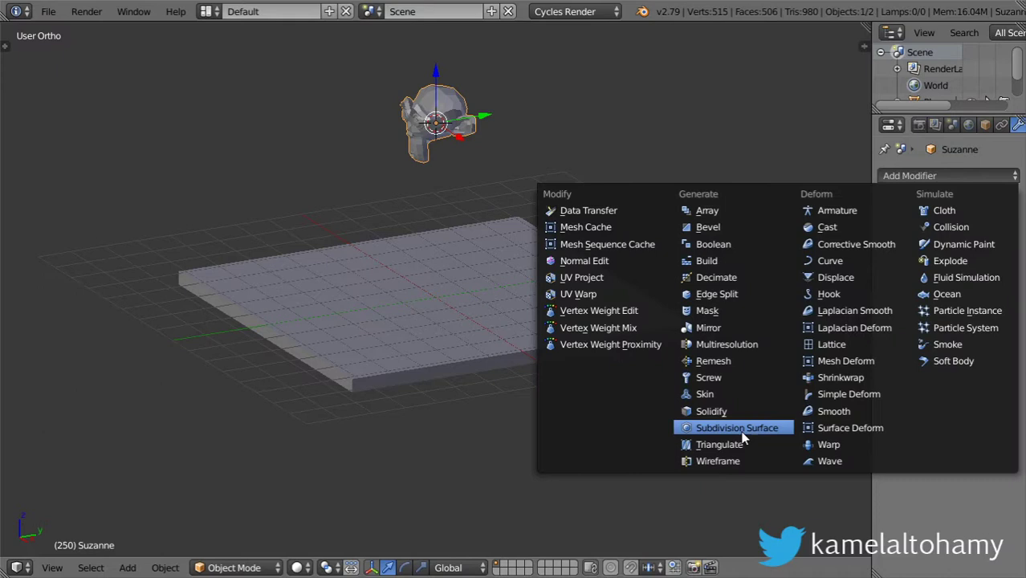
left_click(743, 427)
left_click(888, 290)
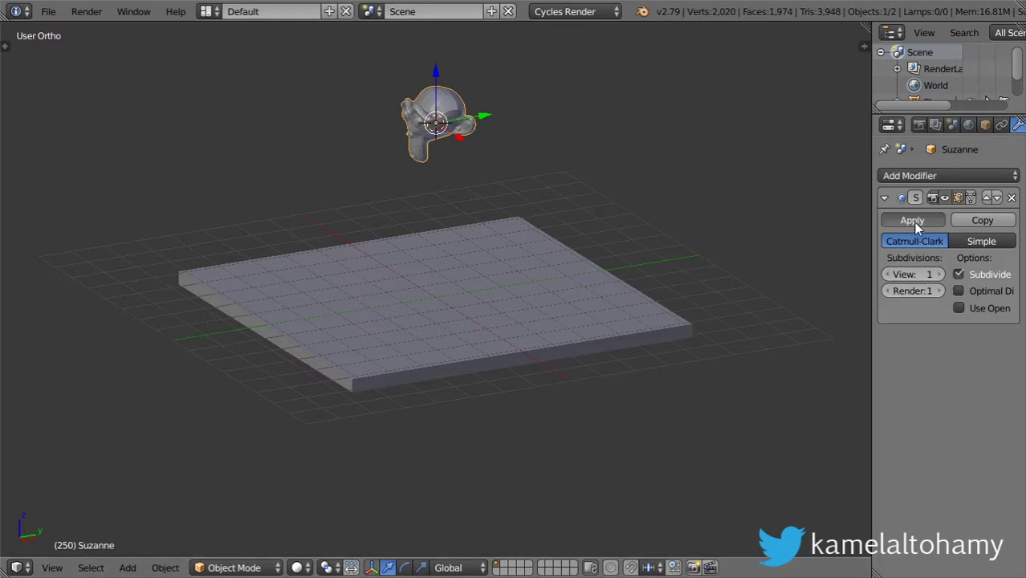
left_click(914, 221)
scroll(438, 129, "up", 5)
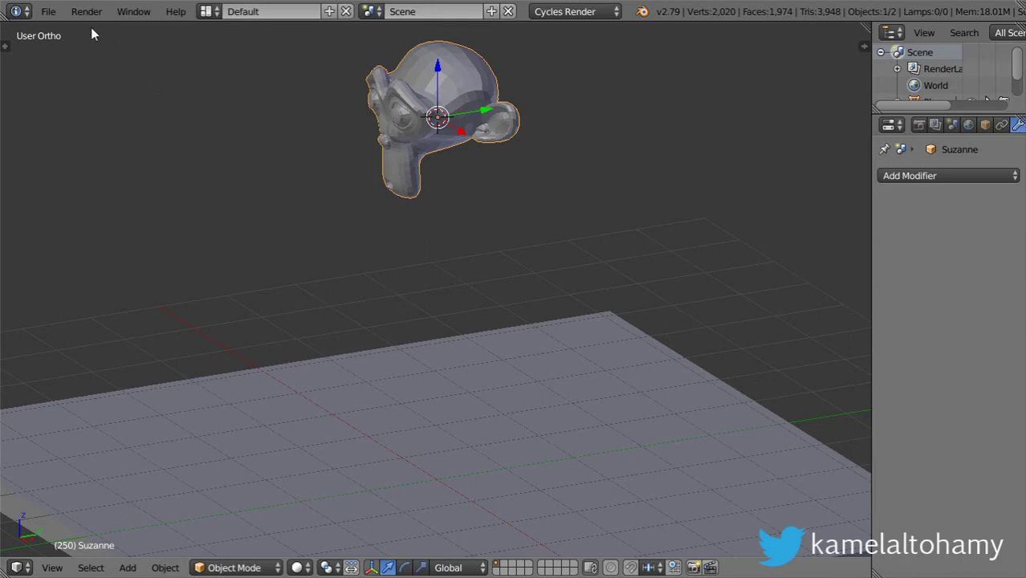
left_click(46, 12)
left_click(96, 198)
Run Cell Fracture on Suzanne with Source Limit 350 and Clamp Recursion 350
scroll(450, 221, "up", 2)
scroll(471, 161, "up", 1)
key("space")
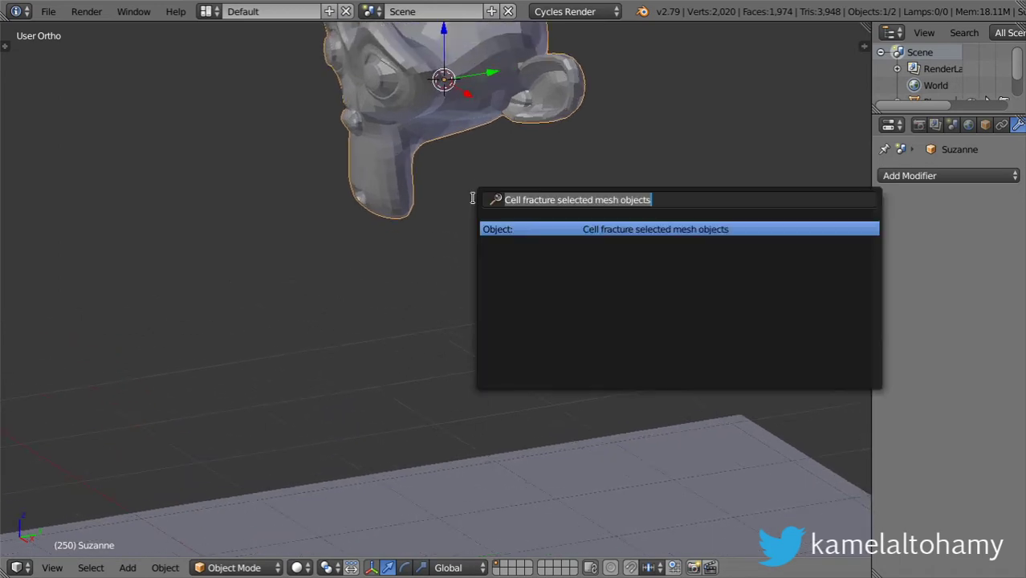
left_click(588, 229)
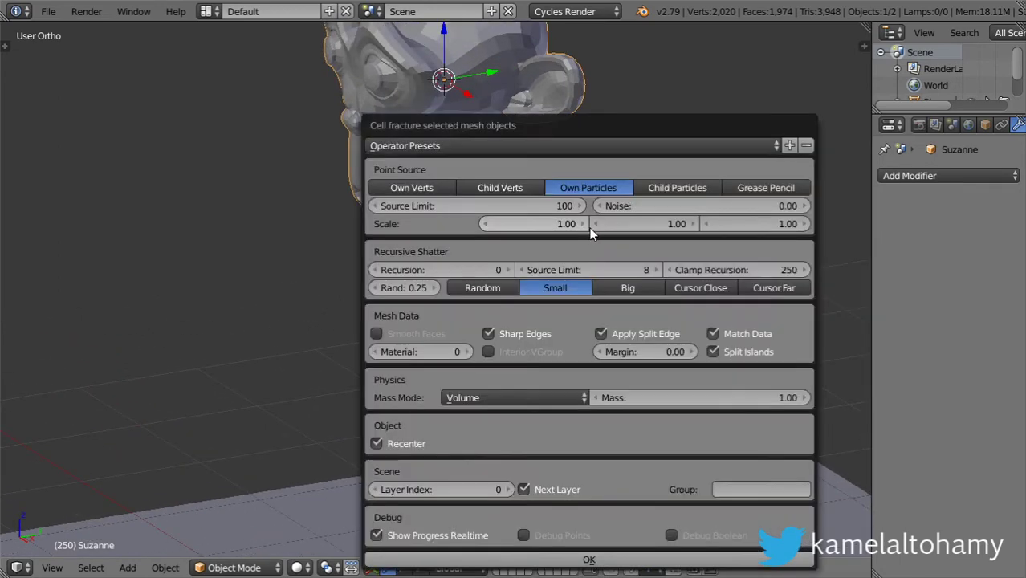
left_click(534, 204)
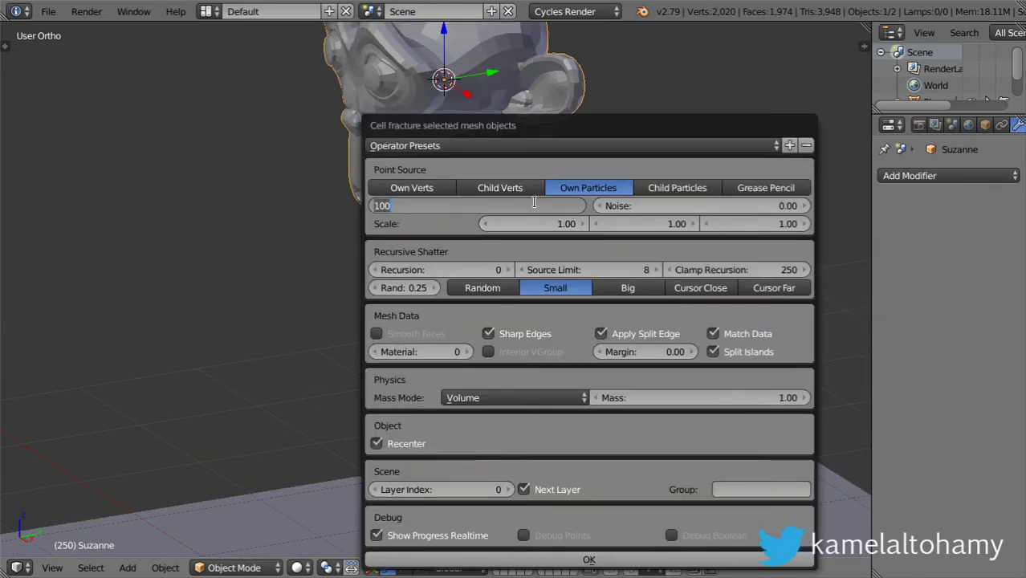
type("350")
key("Return")
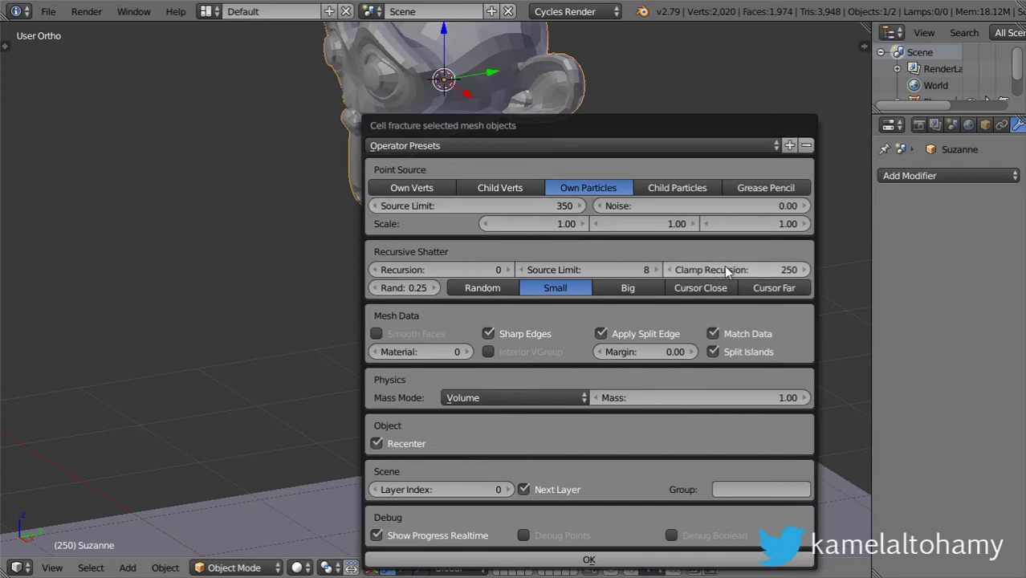
left_click(724, 270)
type("350")
key("Return")
Set recursive Source Limit 13 and Noise 0, then confirm the fracture
left_click(547, 265)
type("1")
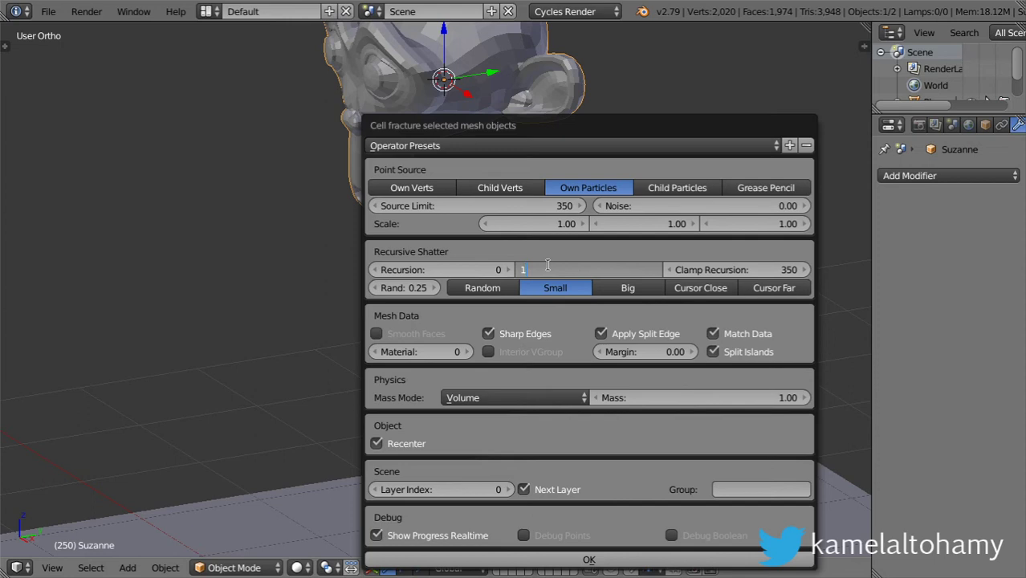
type("2")
key("BackSpace")
type("3")
key("Return")
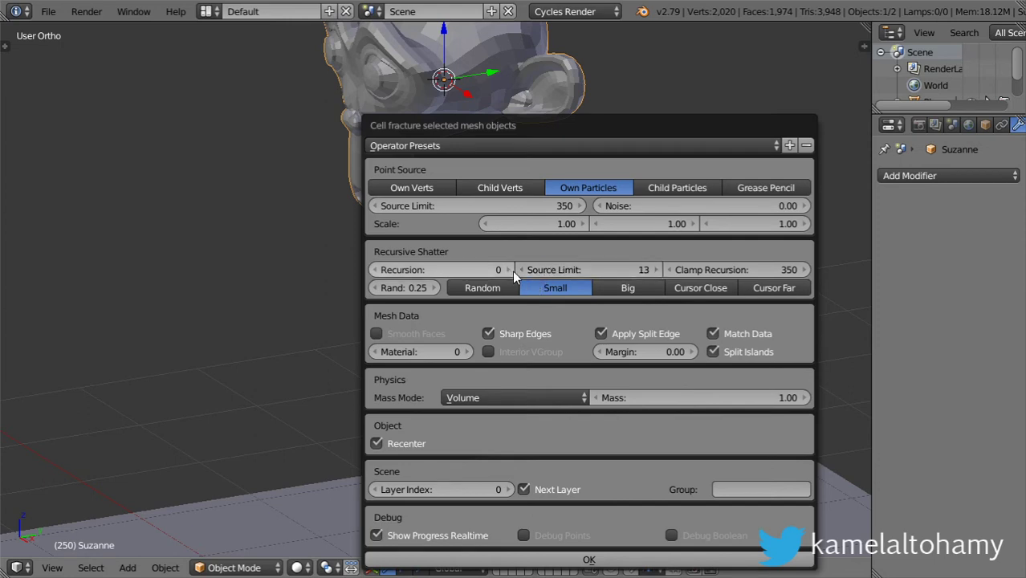
left_click(761, 206)
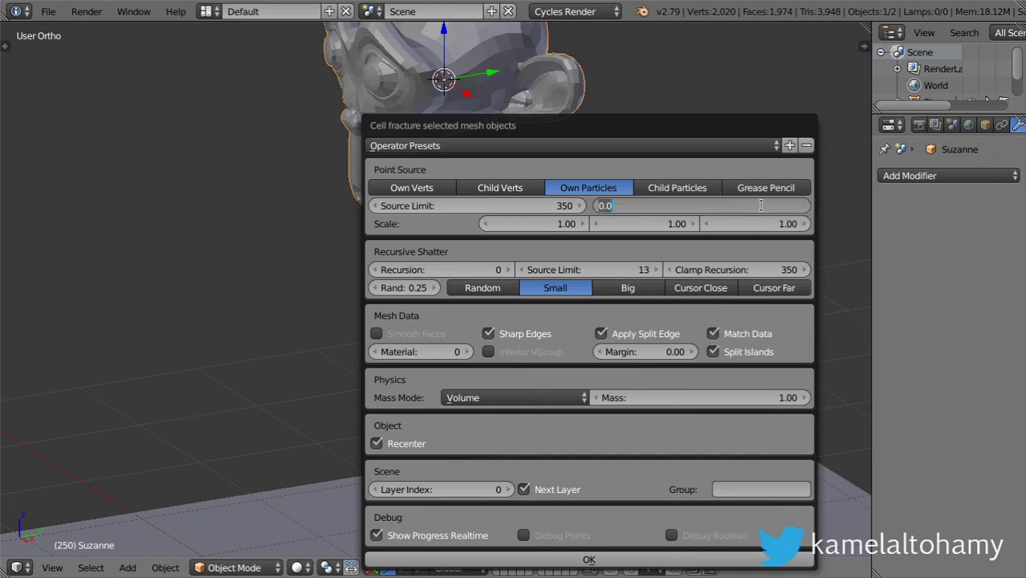
type("0")
key("Return")
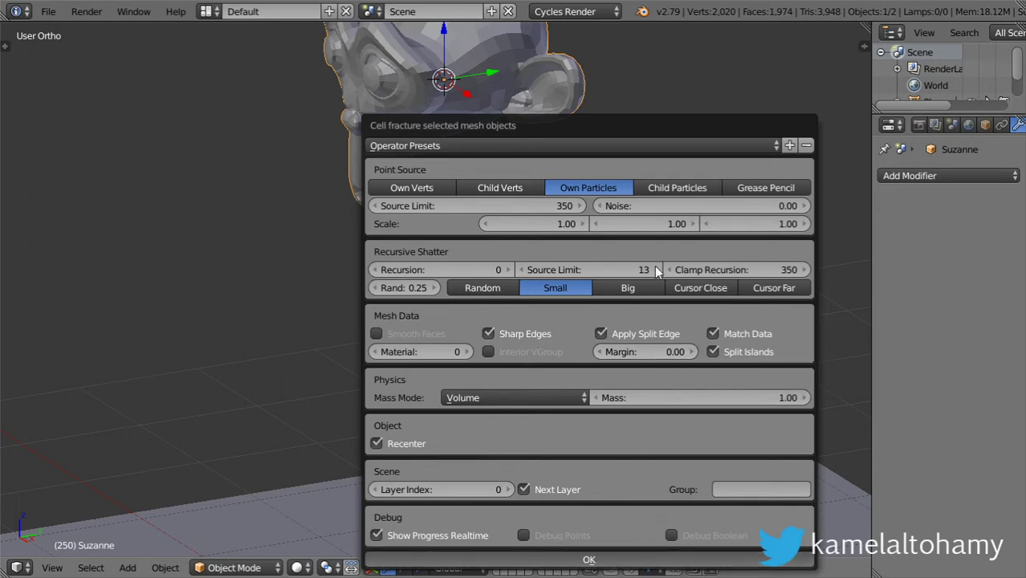
key("Return")
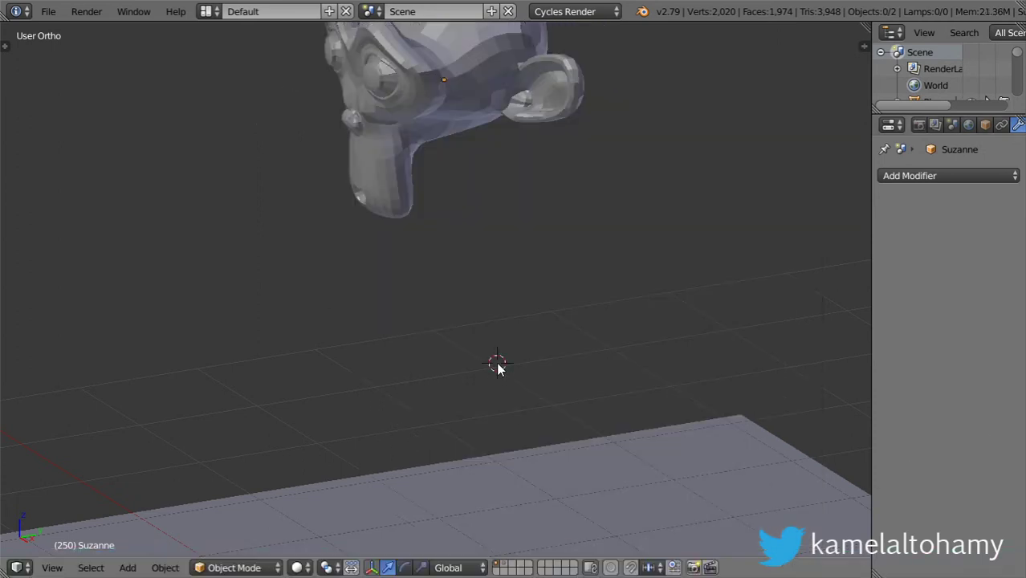
Inspect the fracture shards on their layer, then return and select the intact Suzanne
key("shift+c")
left_click(504, 566)
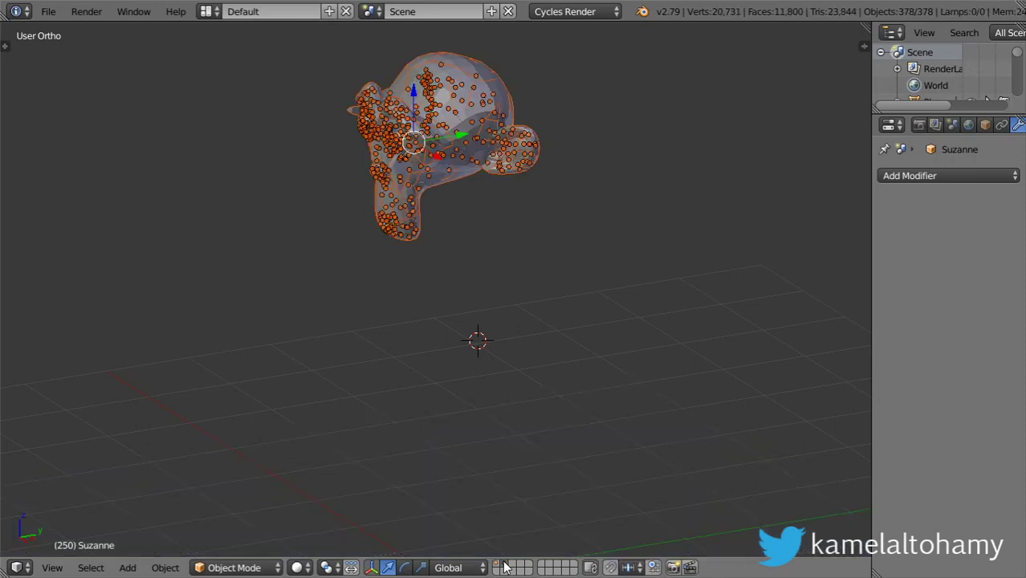
scroll(464, 178, "up", 2)
middle_click_drag(459, 167, 459, 264, "shift")
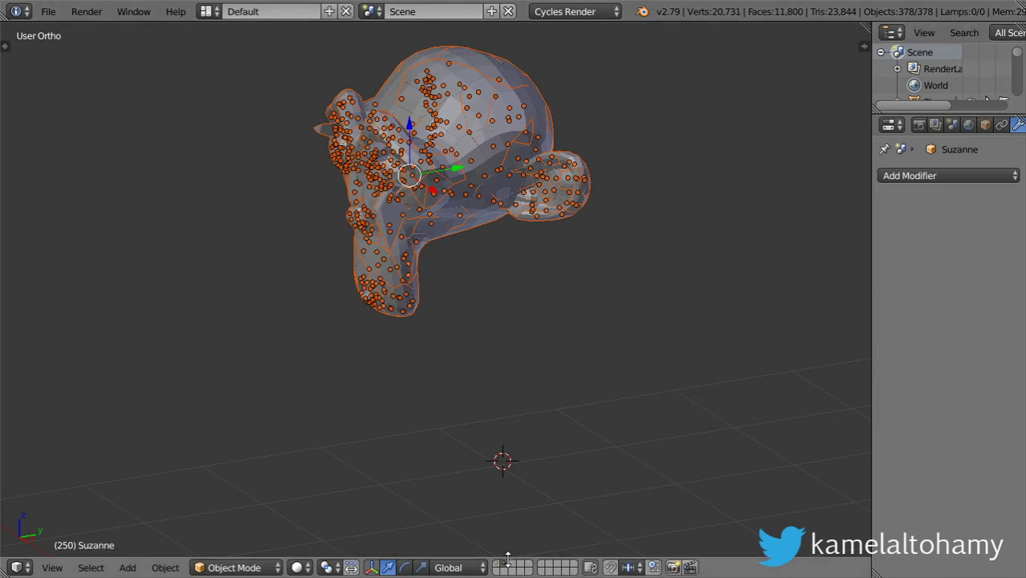
key("ctrl+z")
right_click(488, 156)
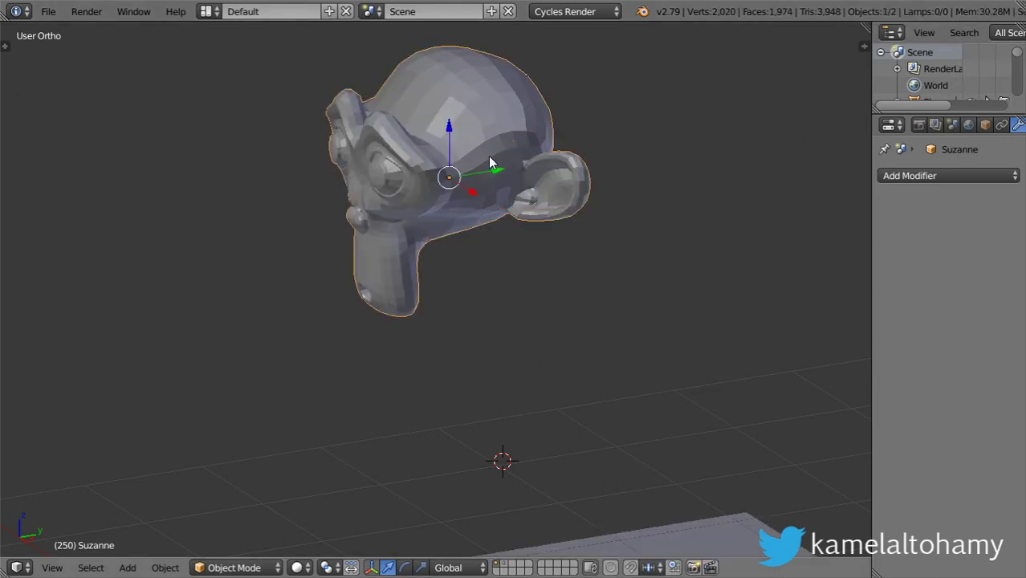
Move the intact Suzanne to an unused layer
scroll(488, 156, "down", 2)
key("m")
left_click(733, 201)
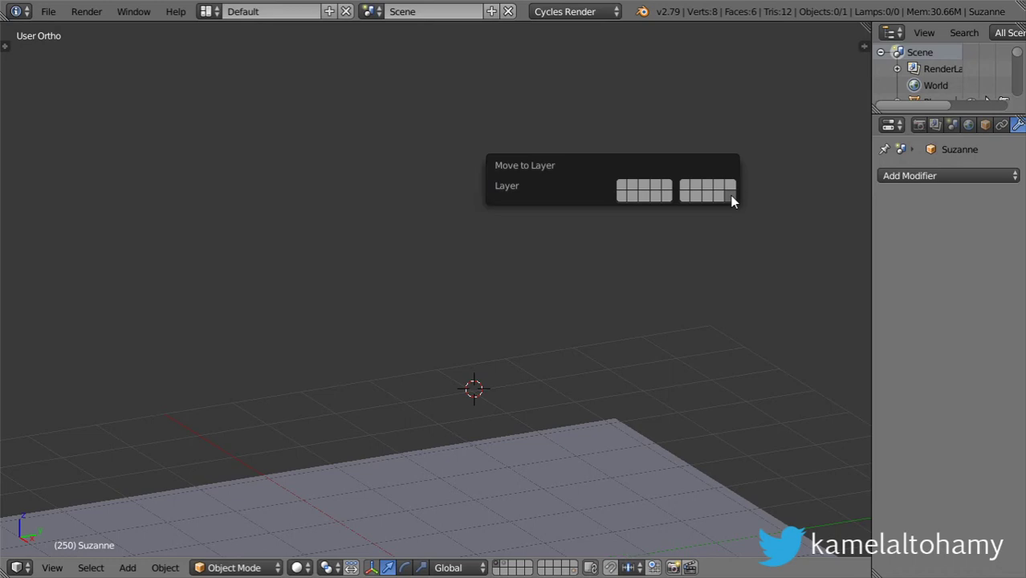
Show the shard layer and select the Suzanne_cell.007 piece on the chin
left_click(506, 565, "shift")
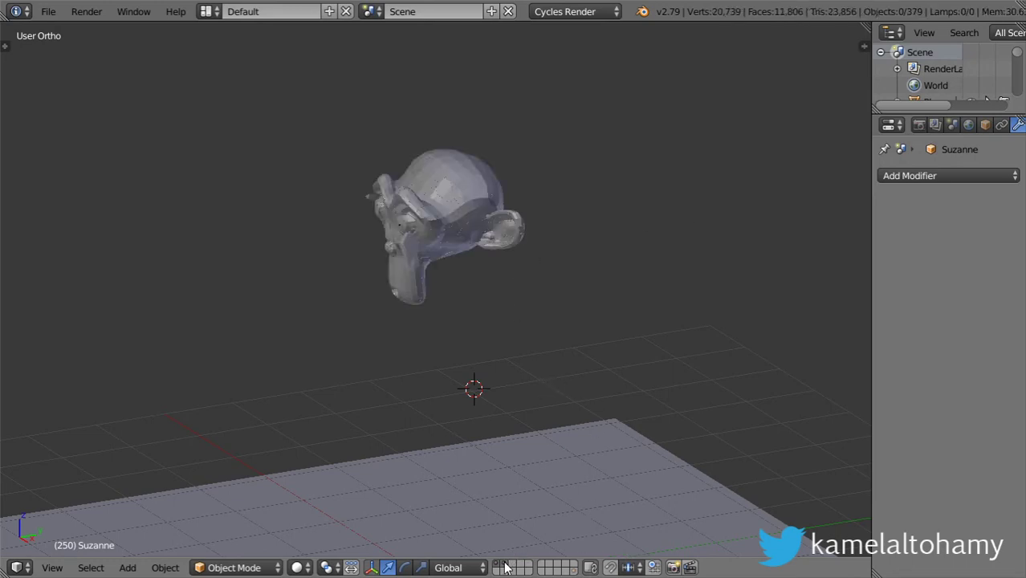
scroll(476, 239, "up", 3)
scroll(476, 240, "down", 3)
scroll(476, 239, "up", 3)
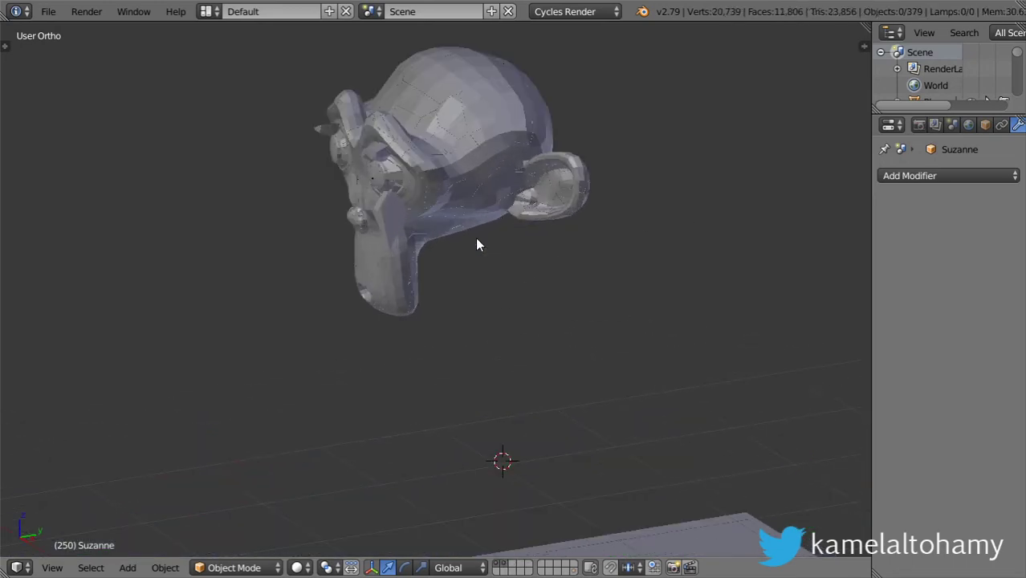
scroll(475, 239, "up", 4)
scroll(387, 208, "up", 3)
right_click(454, 365)
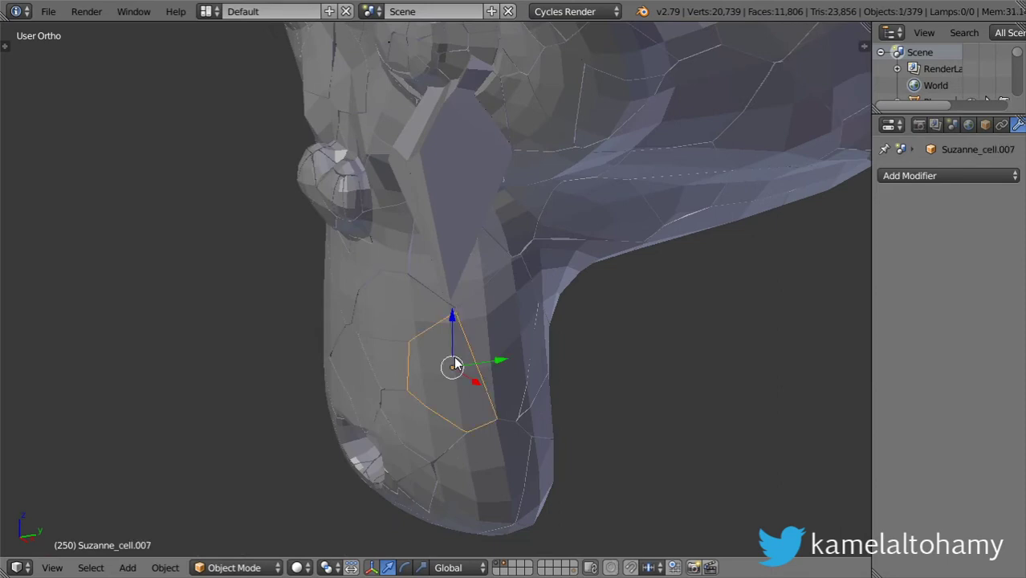
key("t")
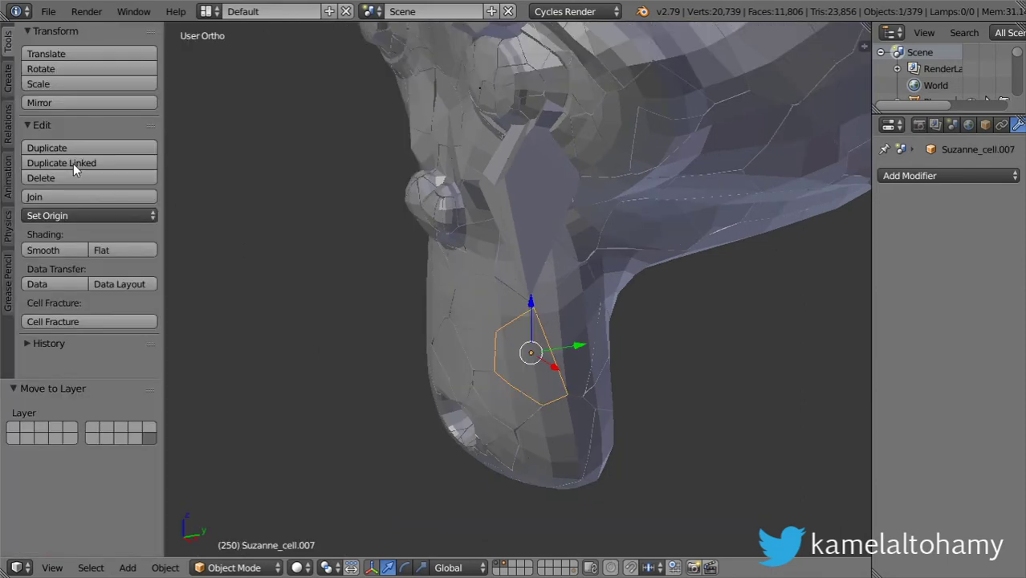
left_click(8, 243)
Make Suzanne_cell.007 an active rigid body and copy its settings to all pieces
left_click(51, 69)
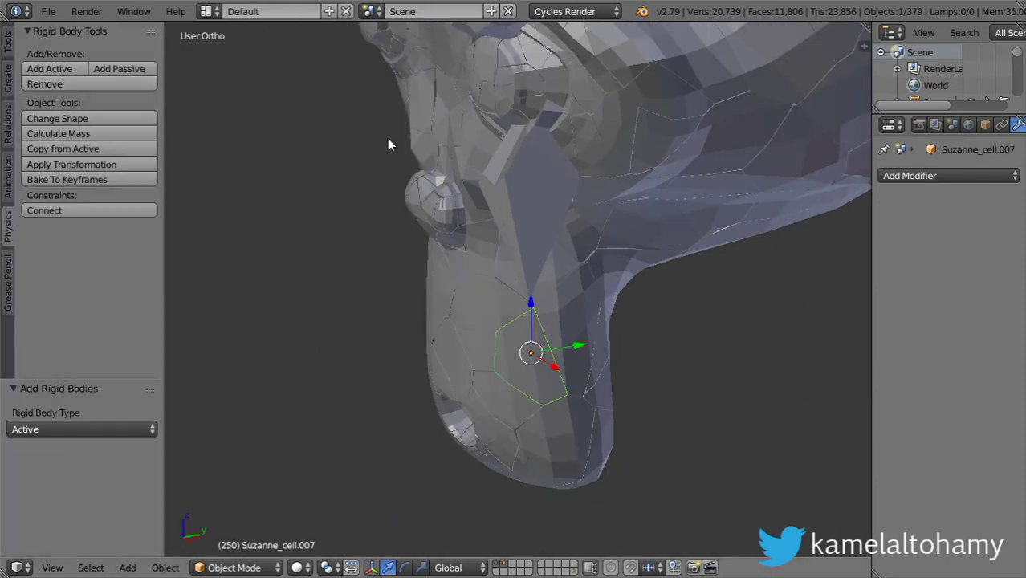
key("a")
key("a")
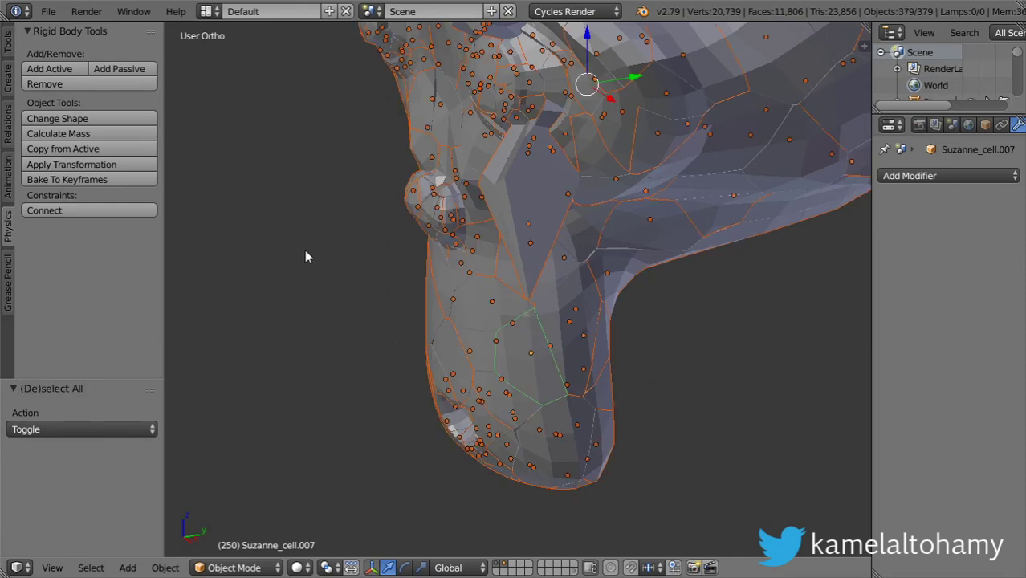
right_click(534, 373, "shift")
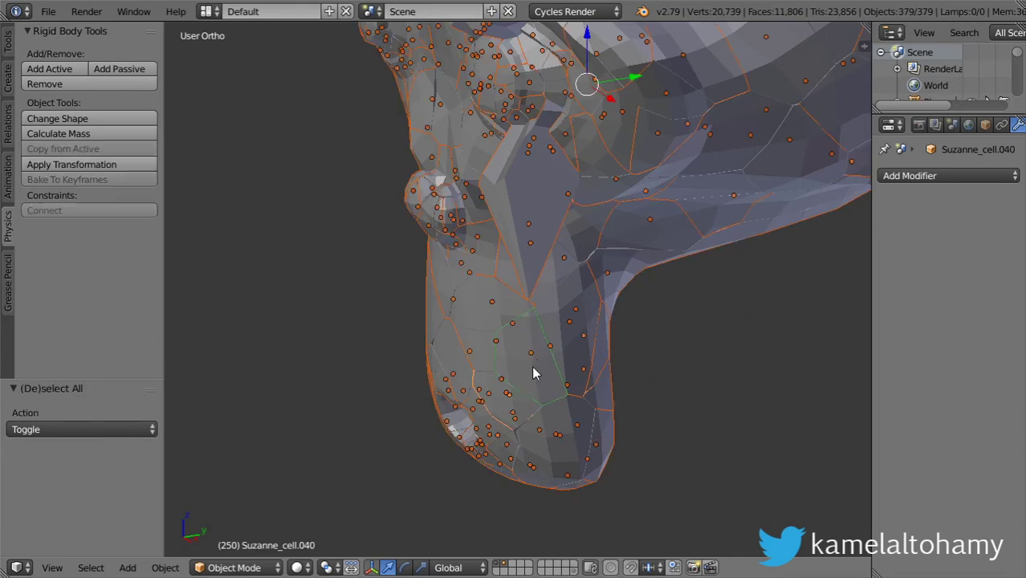
right_click(535, 371, "shift")
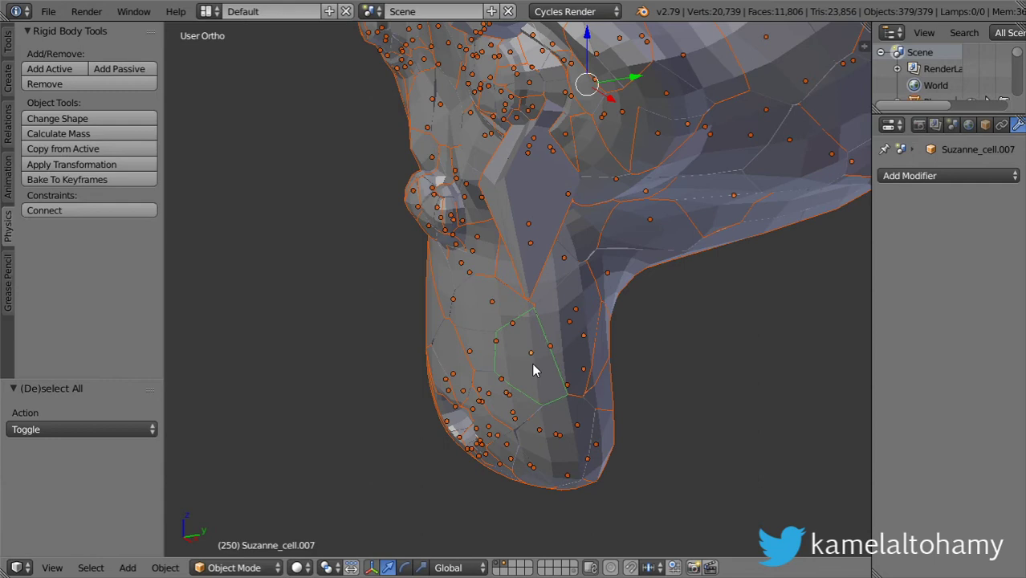
left_click(72, 153)
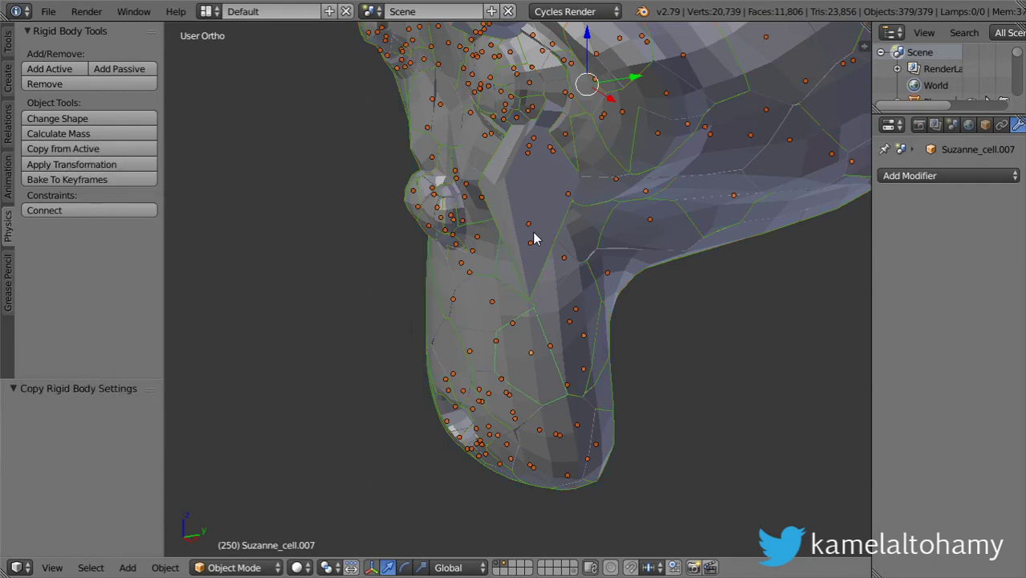
Check several pieces' rigid body status, then reselect Suzanne_cell.007
right_click(567, 183)
right_click(587, 229)
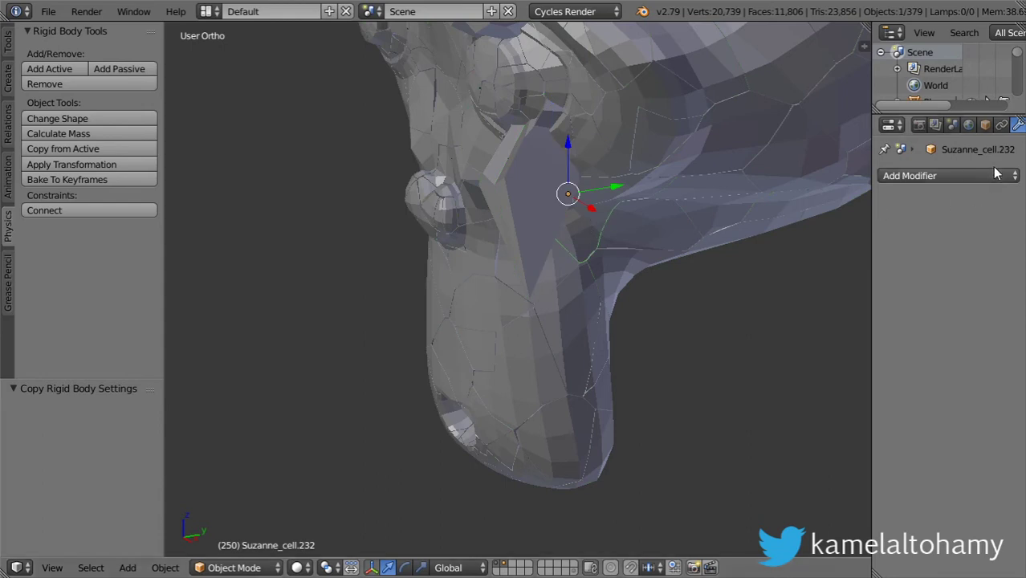
right_click(516, 167)
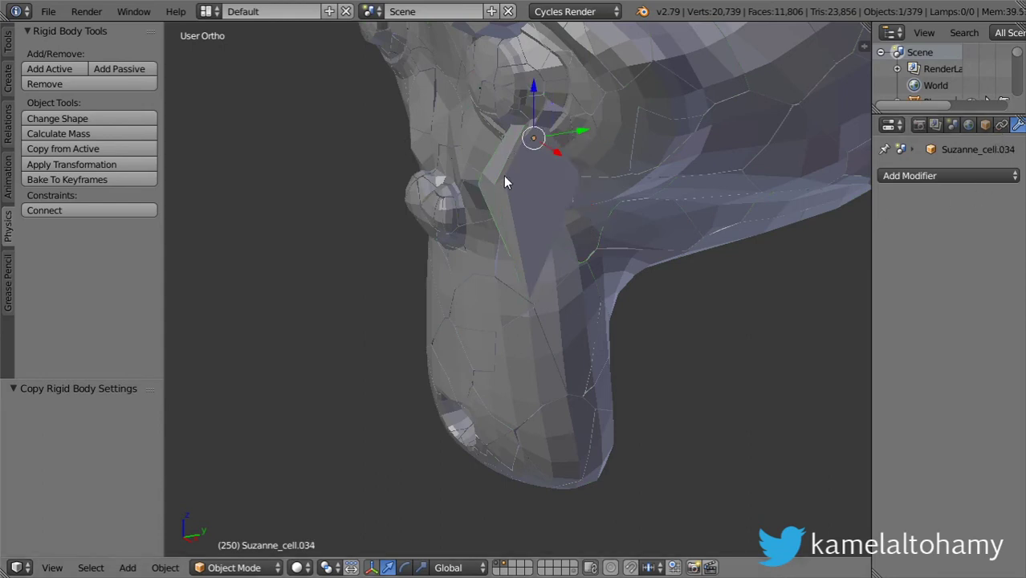
right_click(486, 326)
right_click(506, 331)
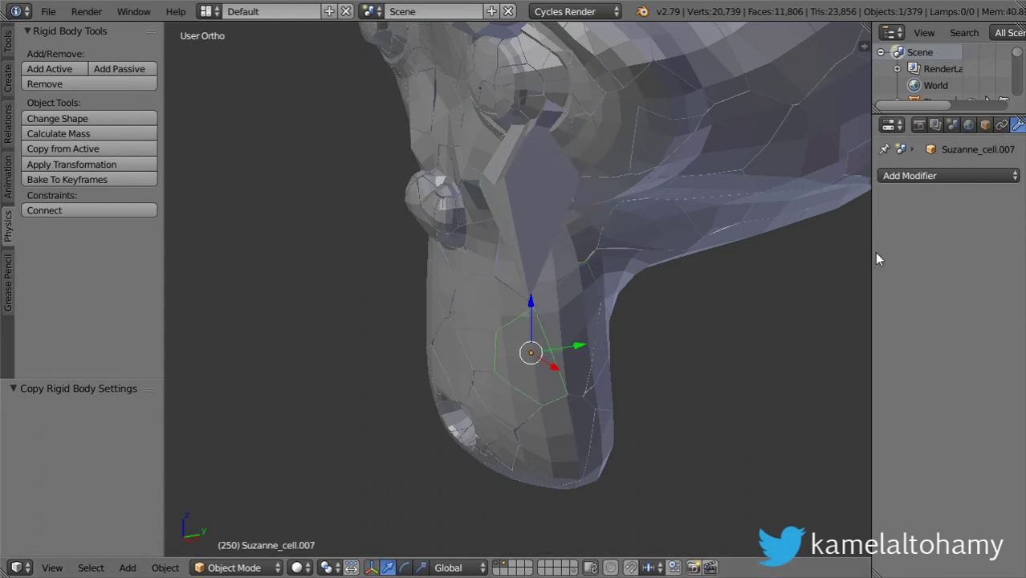
Widen the properties panel, show Physics settings, and select only Suzanne_cell.007
left_click_drag(874, 259, 775, 201)
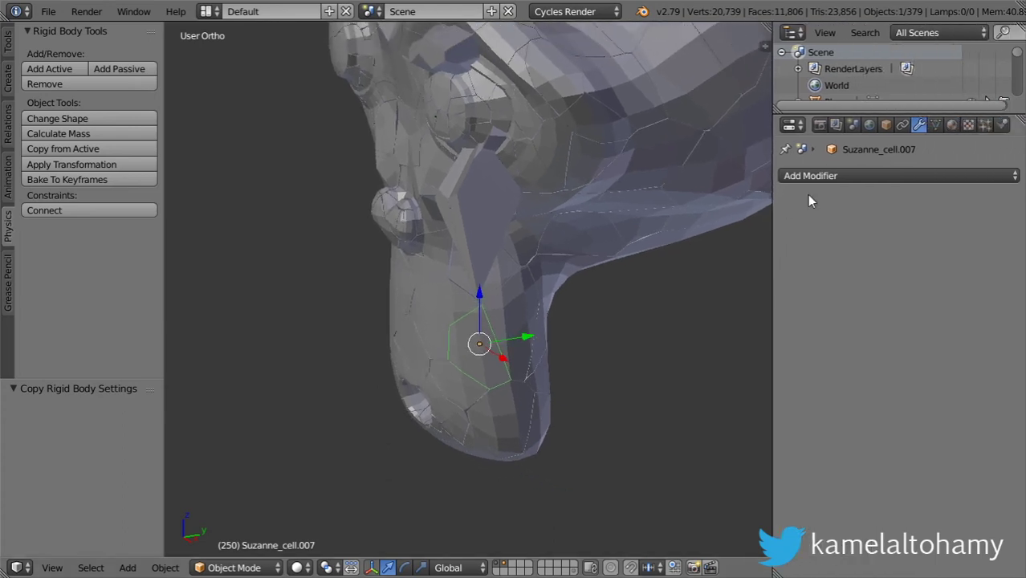
left_click(1002, 124)
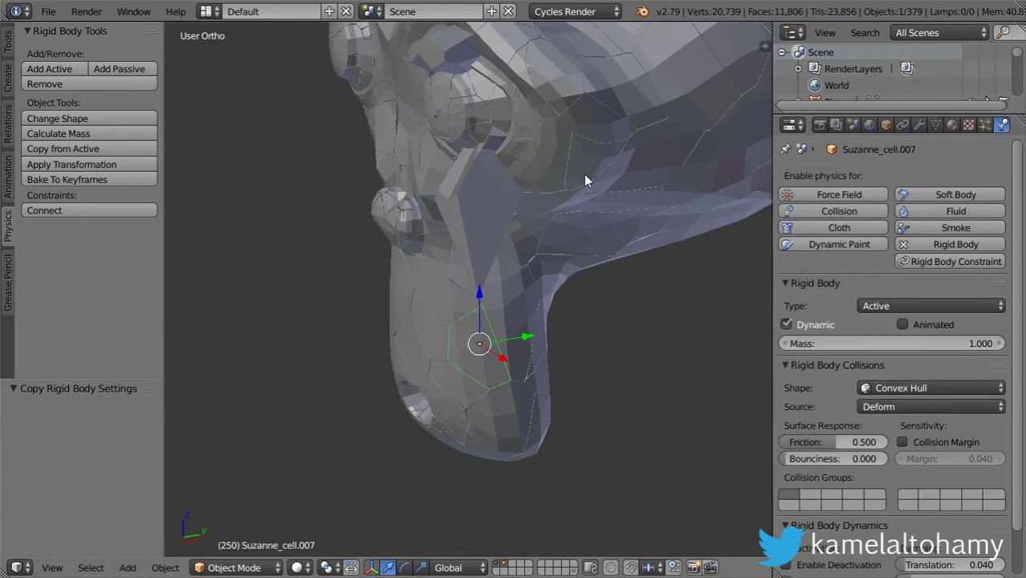
right_click(483, 124)
right_click(514, 122)
right_click(549, 122)
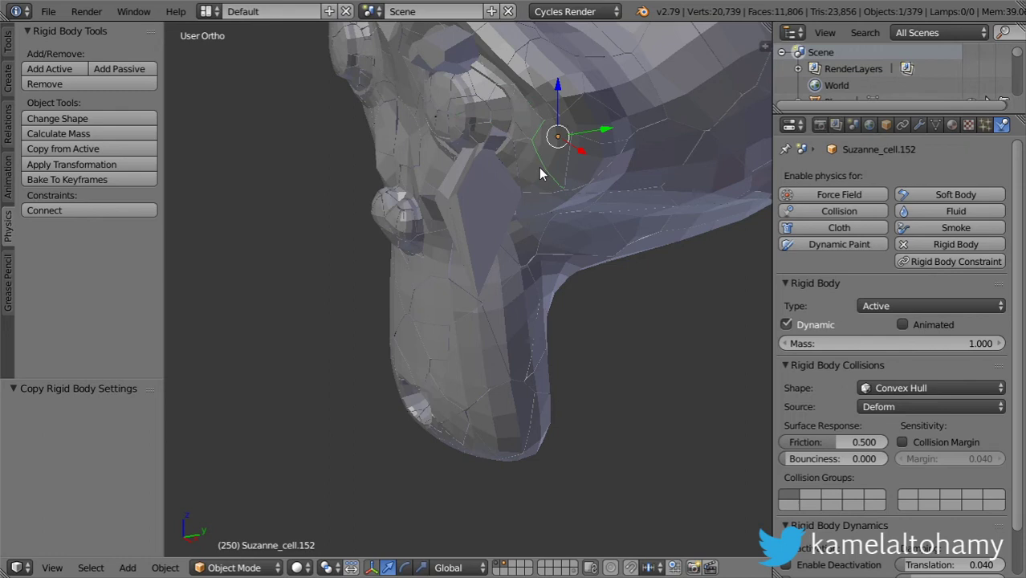
key("a")
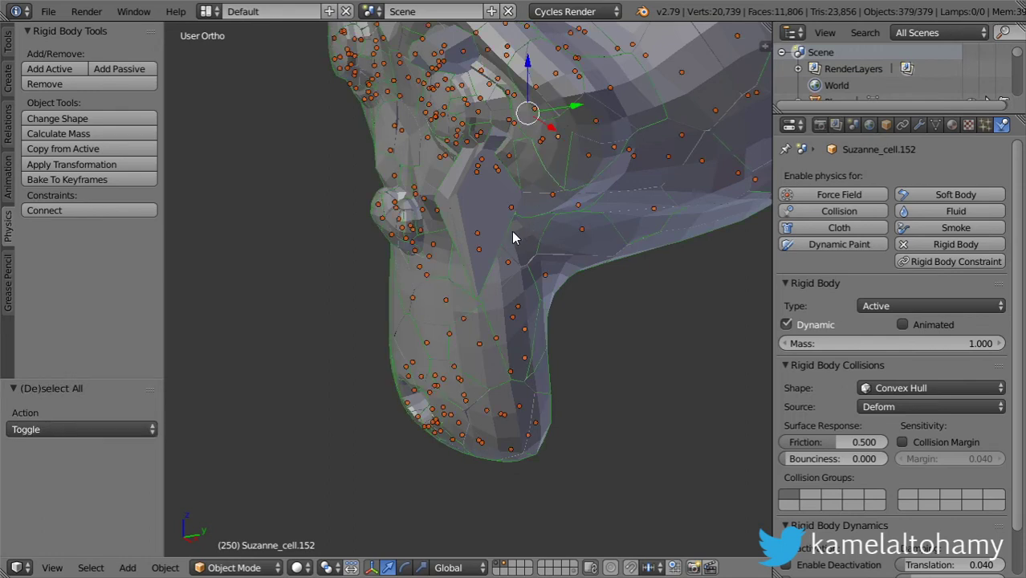
right_click(490, 355)
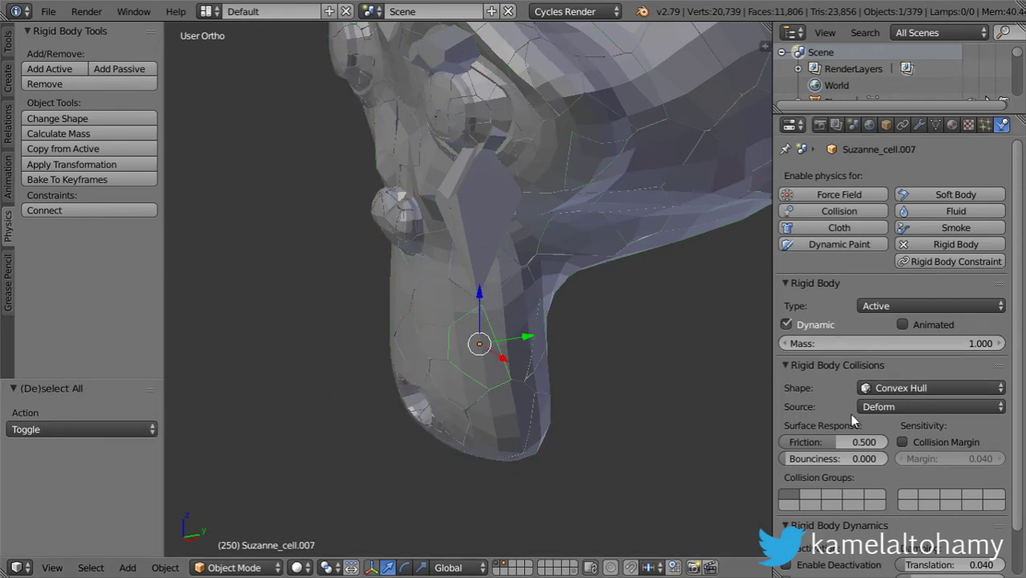
Give Suzanne_cell.007 bounciness 0.23, rotation damping 0.22 and translation damping 0.1
left_click(852, 442)
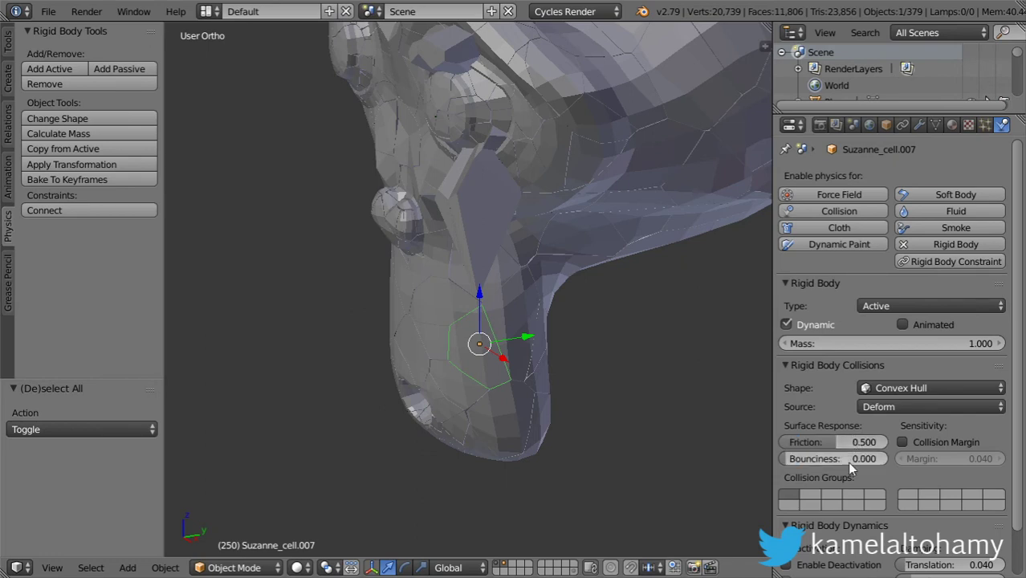
left_click(848, 462)
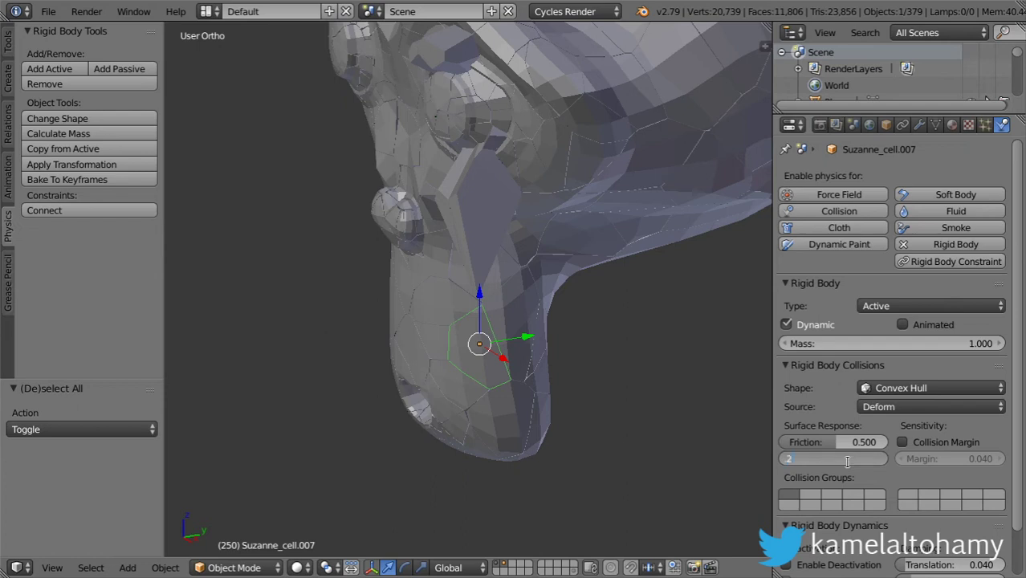
scroll(857, 462, "down", 2)
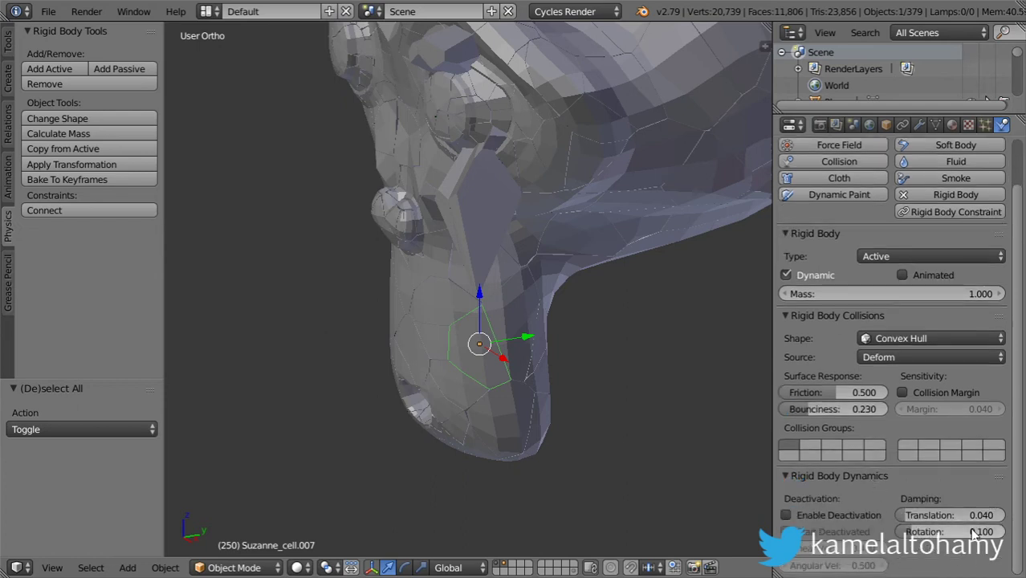
left_click(970, 530)
type(".22")
key("Return")
left_click(964, 518)
type(".1")
key("Return")
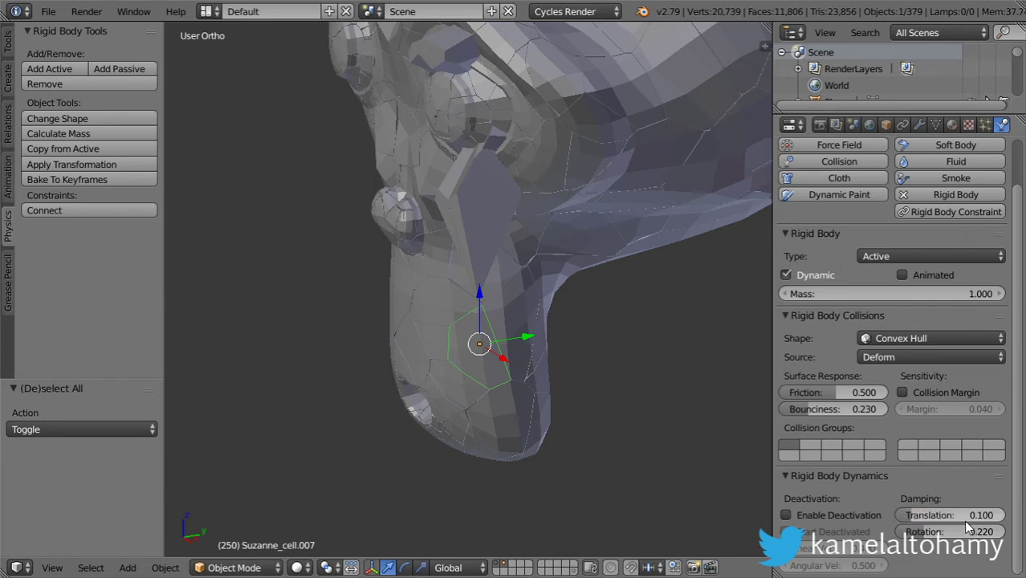
Select all fractured pieces and copy the tuned piece's rigid-body settings to them
key("a")
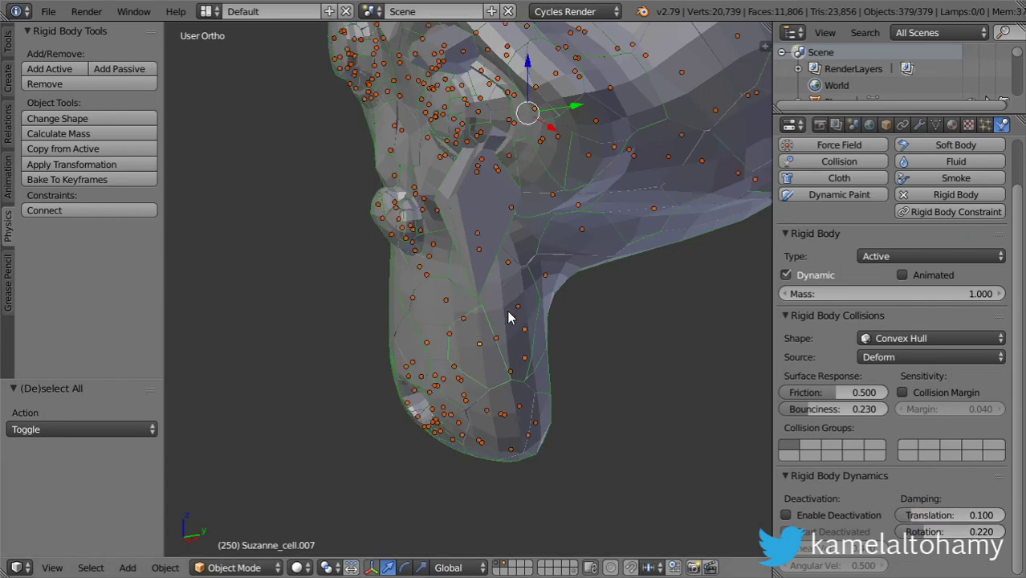
right_click(485, 360, "shift")
left_click(81, 150)
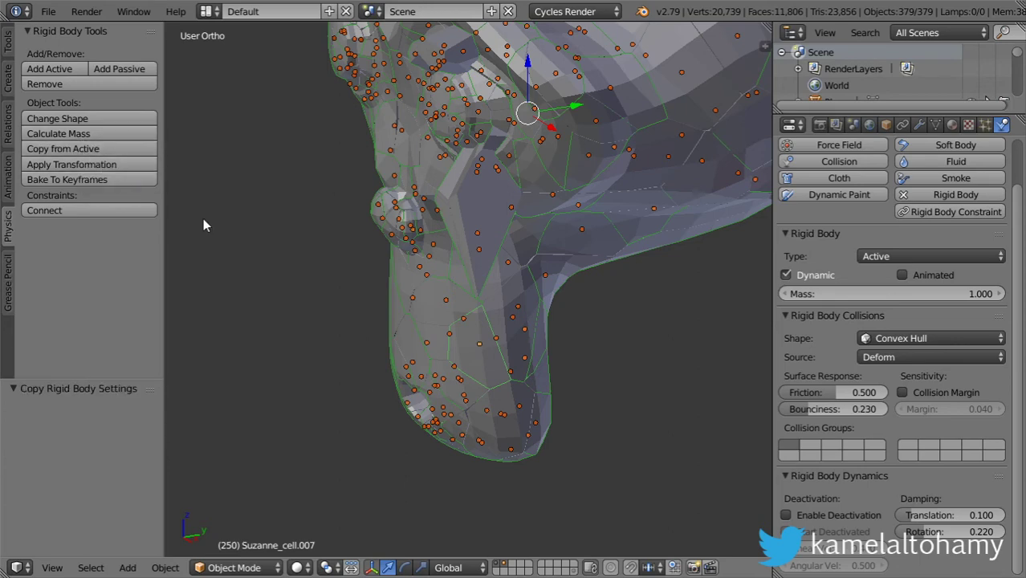
Make the floor plane a passive rigid body
scroll(366, 341, "down", 10)
right_click(483, 412)
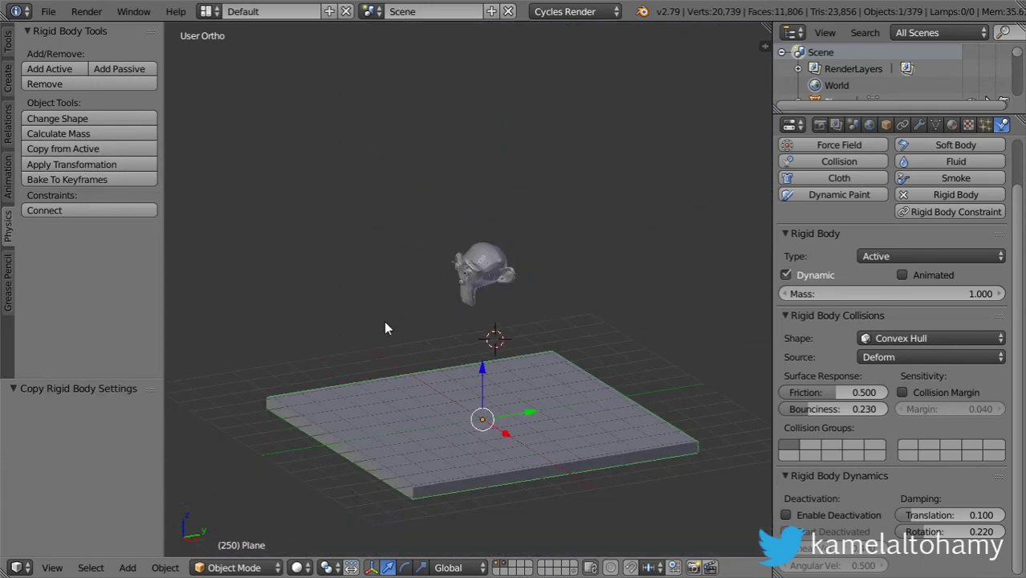
left_click(105, 69)
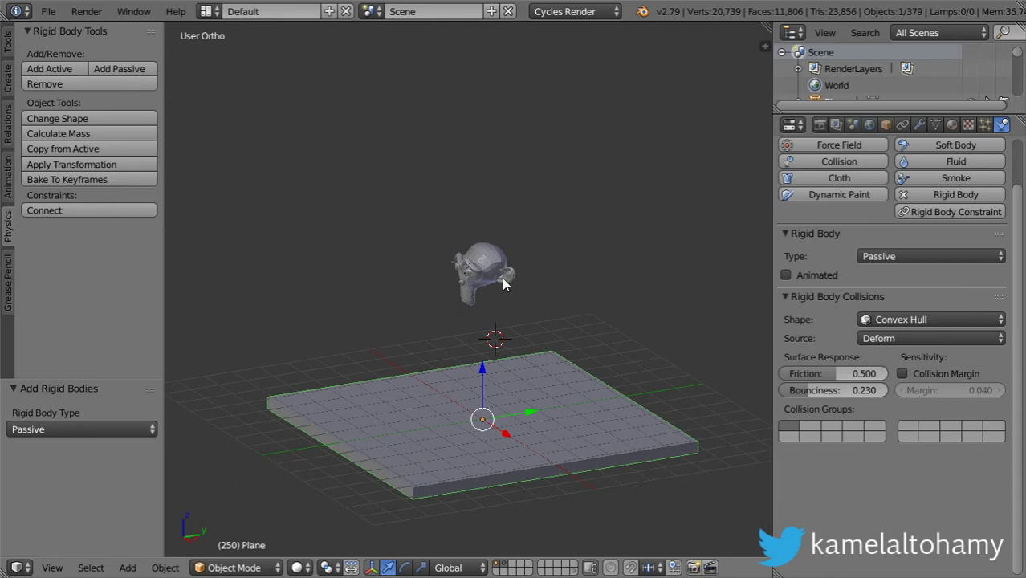
Set bounciness 0.1 and rotation damping 0.1 on selected head shards
scroll(504, 283, "up", 3)
right_click(516, 240)
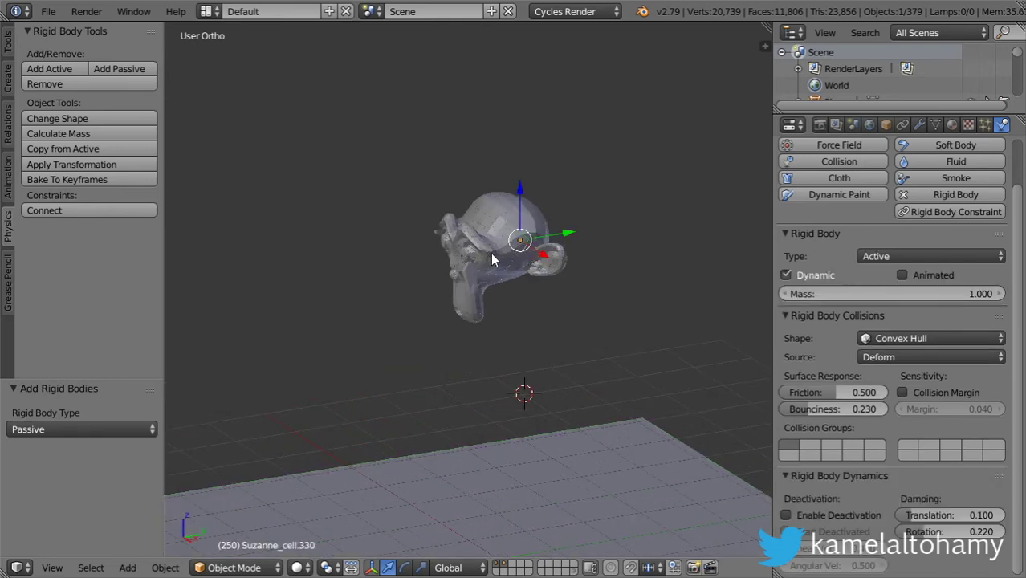
right_click(496, 259)
scroll(534, 241, "up", 6)
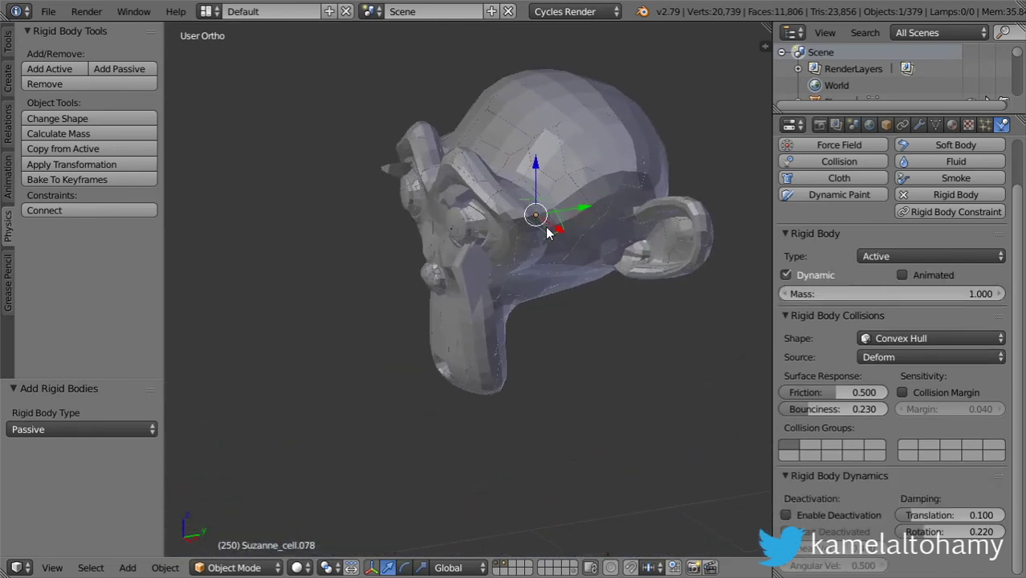
right_click(540, 165)
right_click(464, 281, "shift")
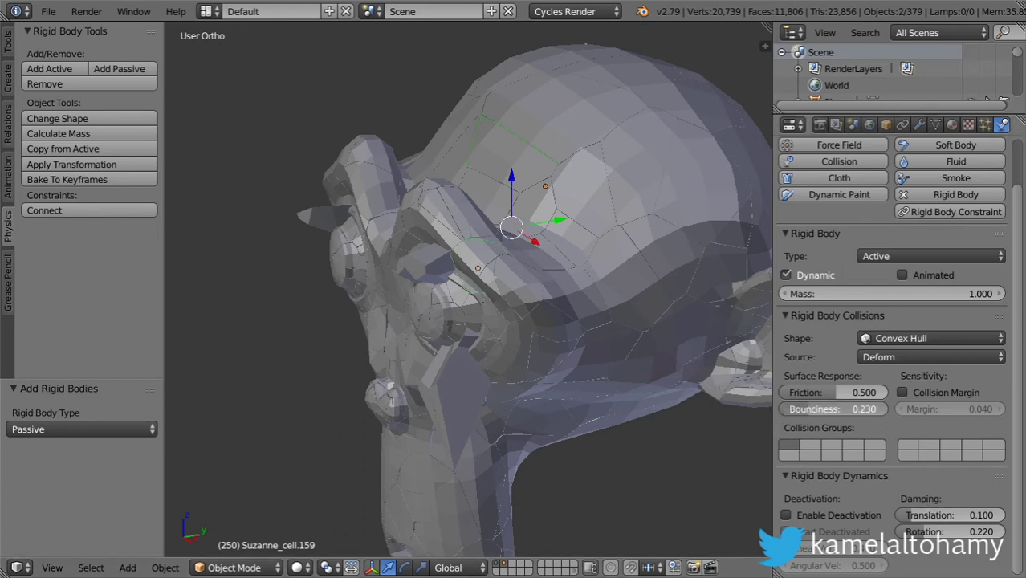
key("Return")
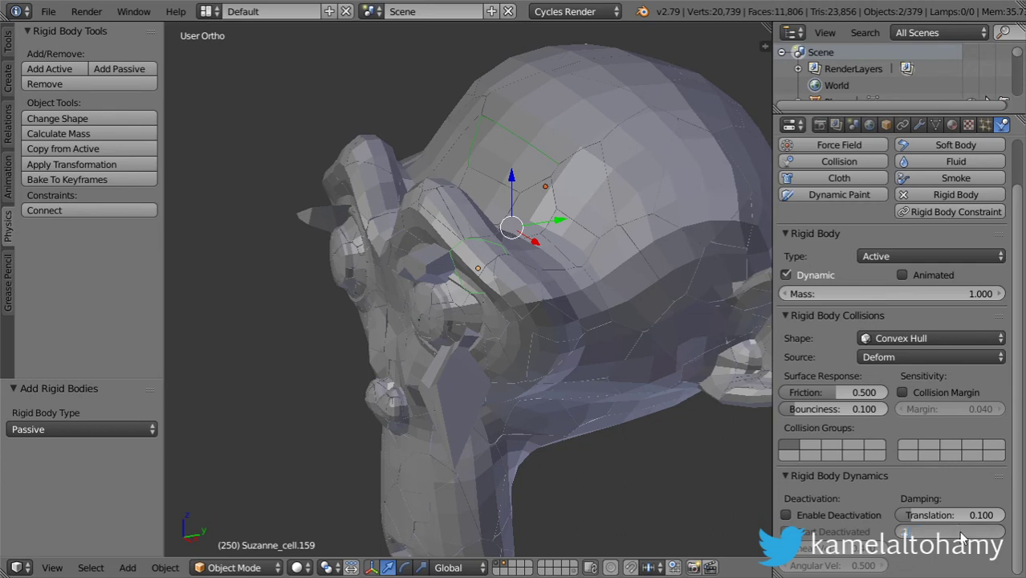
key("Return")
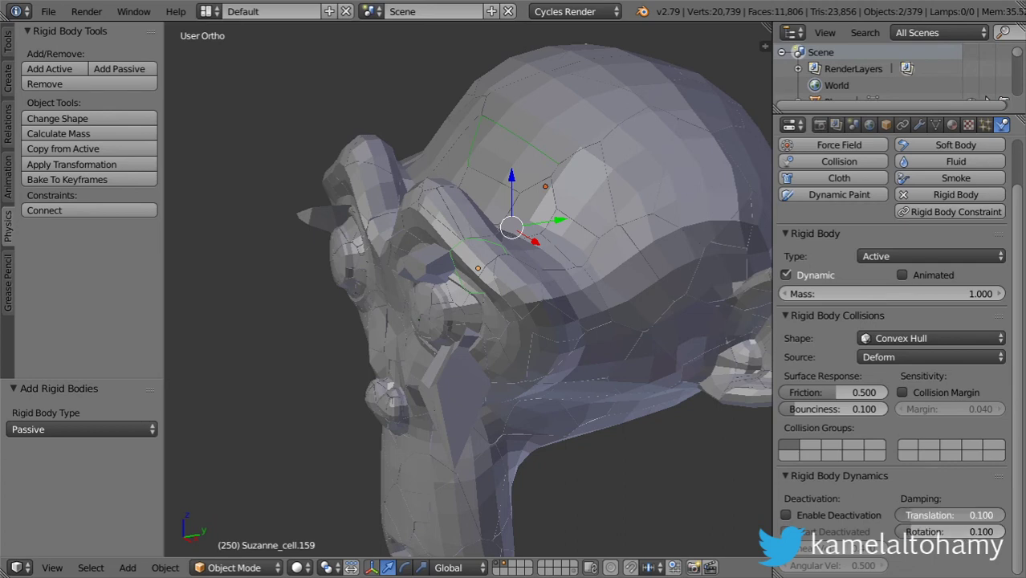
scroll(609, 402, "down", 7)
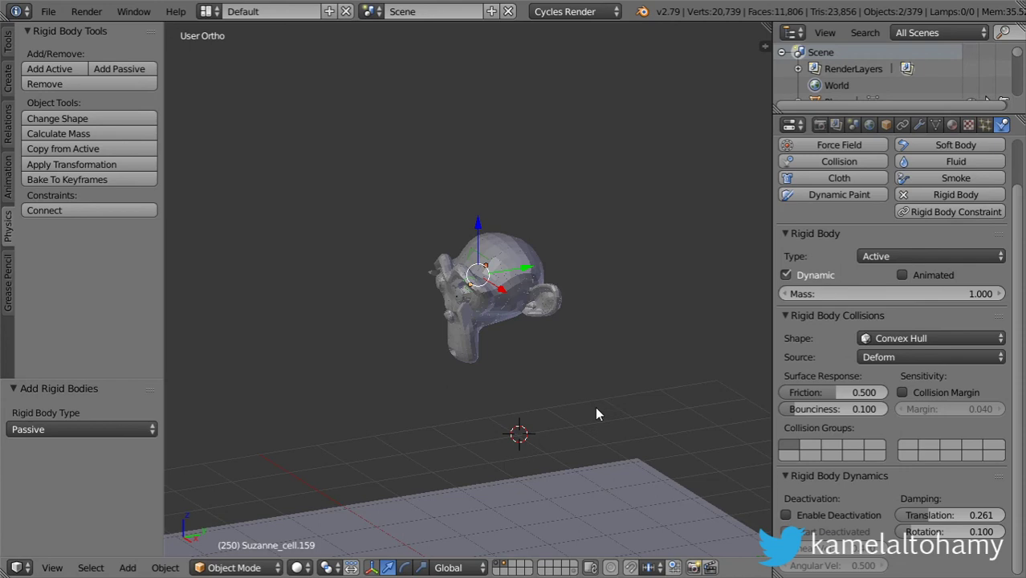
scroll(577, 312, "down", 3)
Hide the Tool Shelf and make a new Timeline area below the 3D view
key("t")
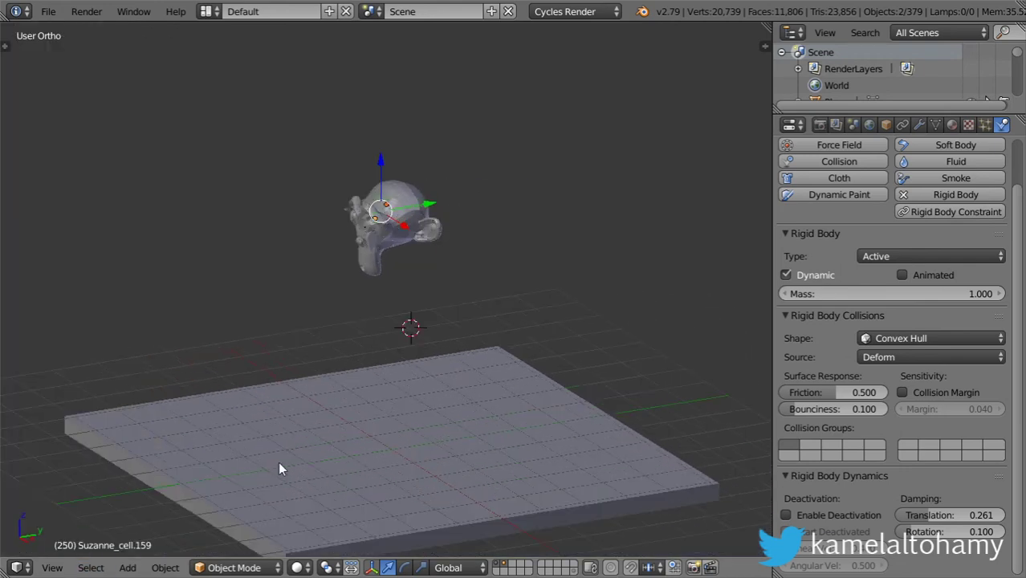
left_click_drag(2, 554, 5, 504)
left_click(17, 568)
left_click(42, 522)
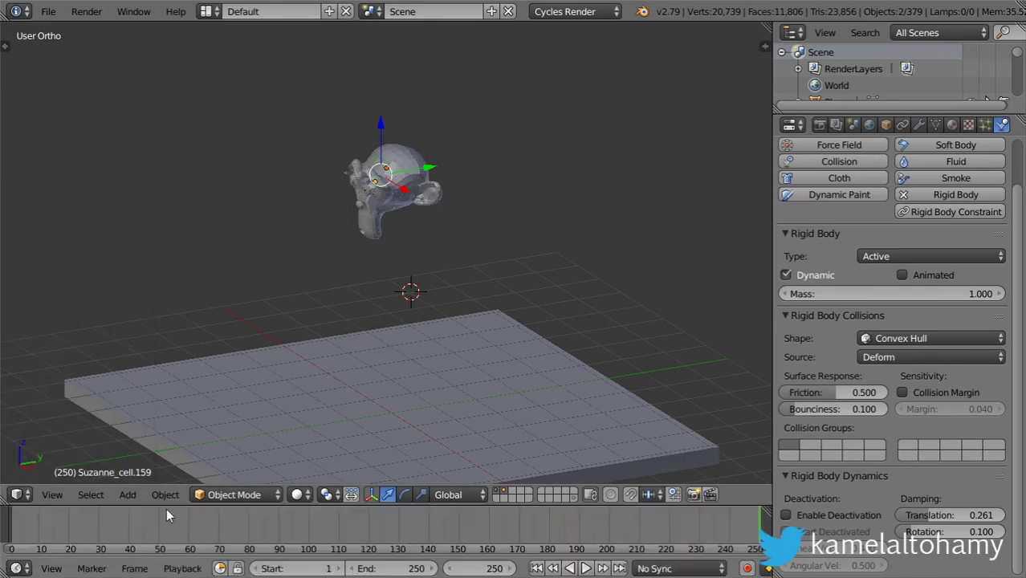
Set the animation end frame to 150 and jump to frame 150
left_click(385, 565)
type("15")
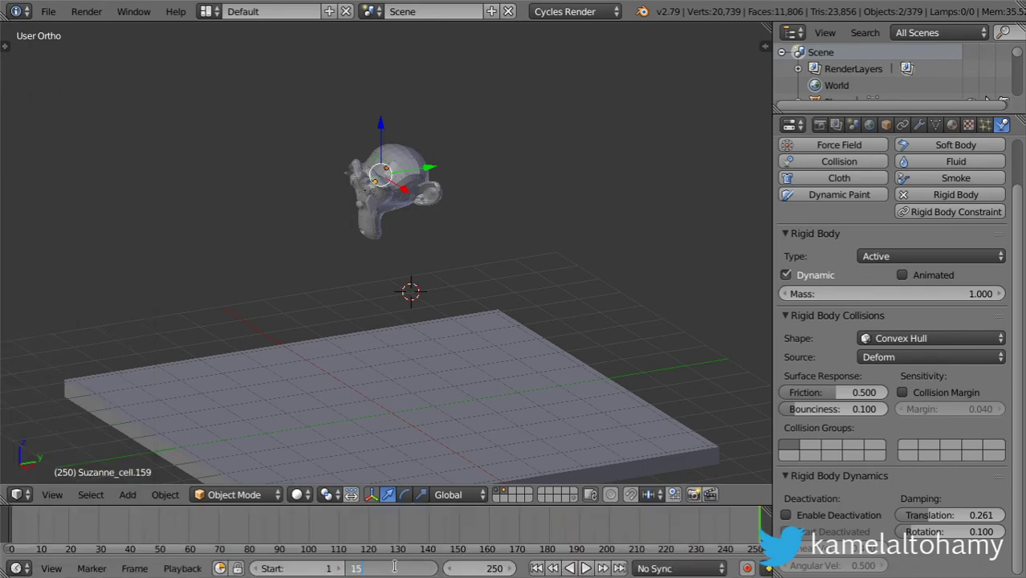
type("0")
key("Return")
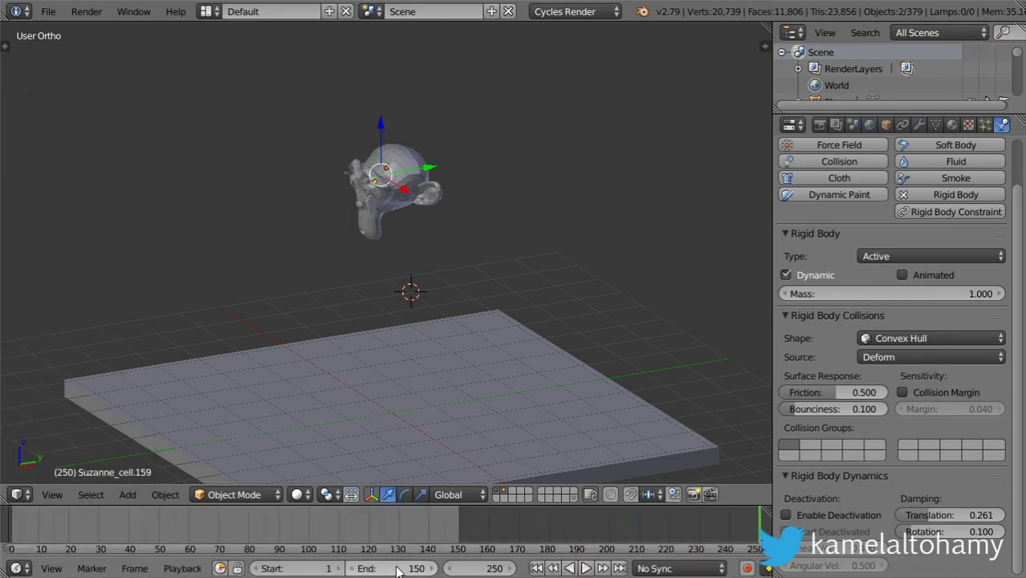
left_click(486, 567)
type("150")
key("Return")
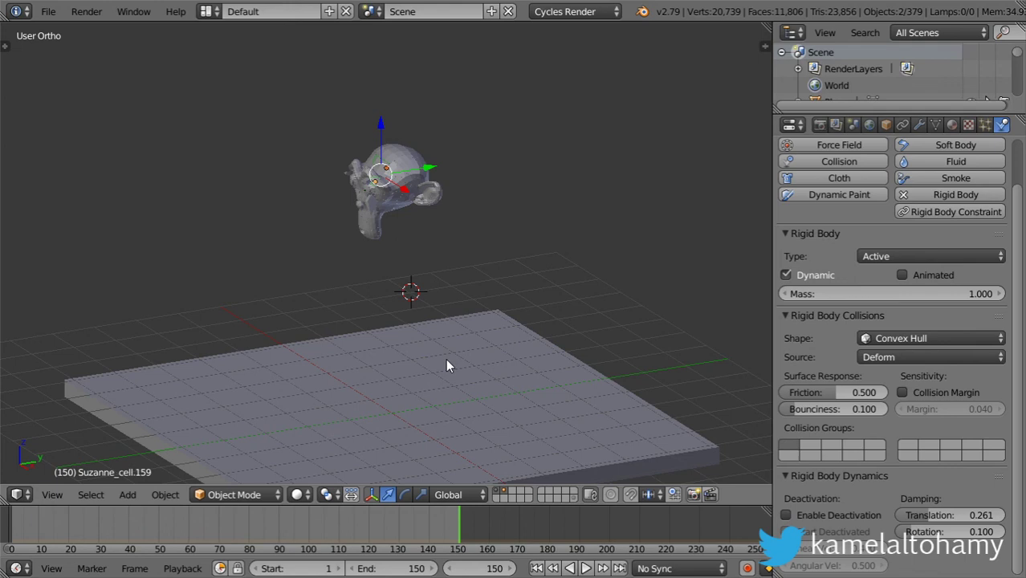
Return to frame 1 and start playing the simulation
left_click(480, 568)
type("1")
key("Return")
left_click(586, 568)
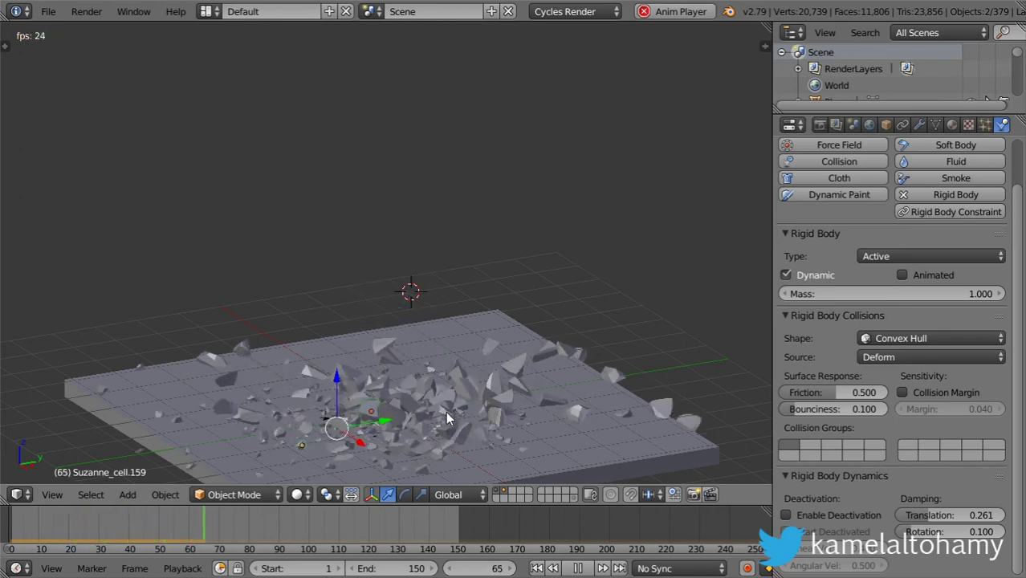
Orbit and zoom across the plane to watch Suzanne shatter into shards
middle_click_drag(283, 398, 406, 247)
scroll(408, 295, "up", 2)
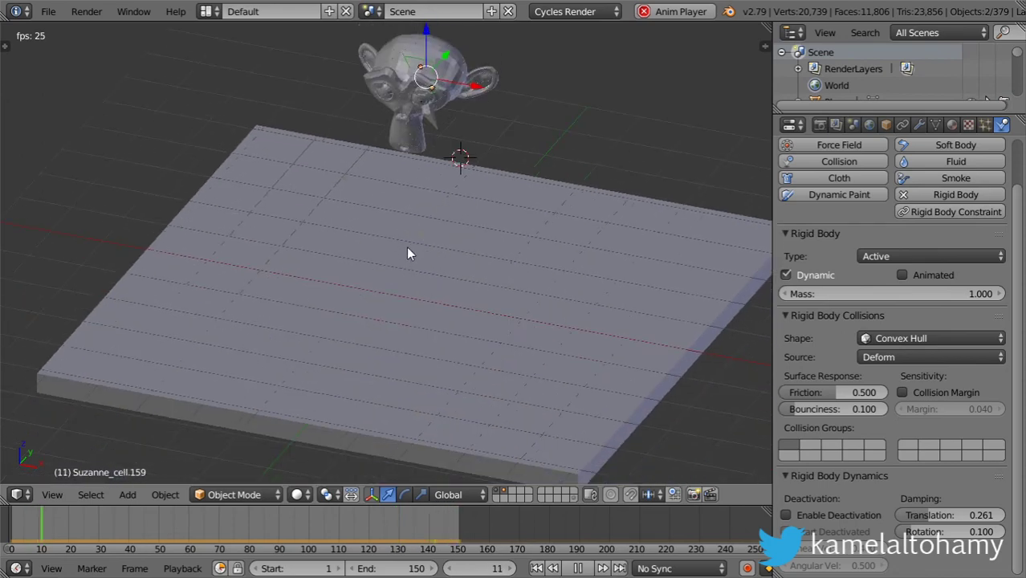